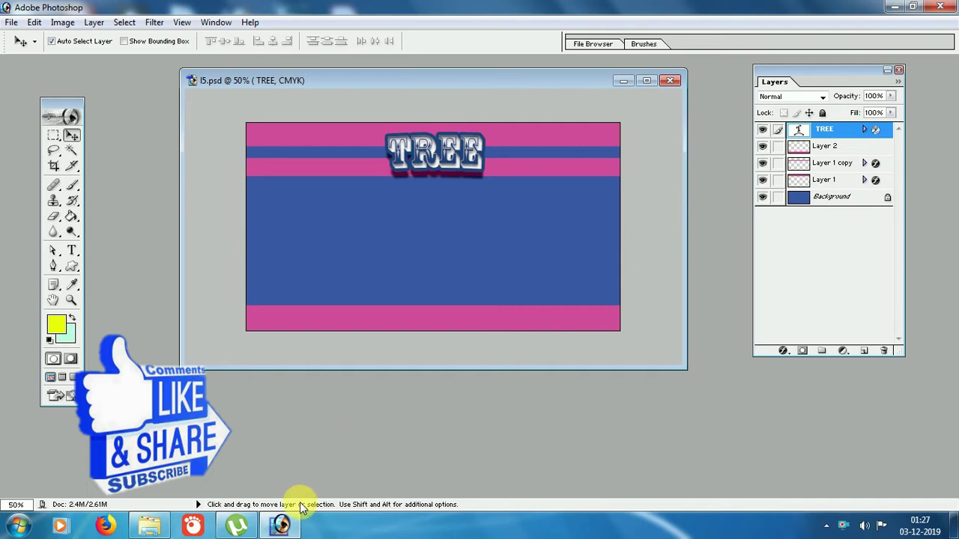
Step: Switch to the Windows Explorer window showing the E:\CLASS\photo folder
click(149, 526)
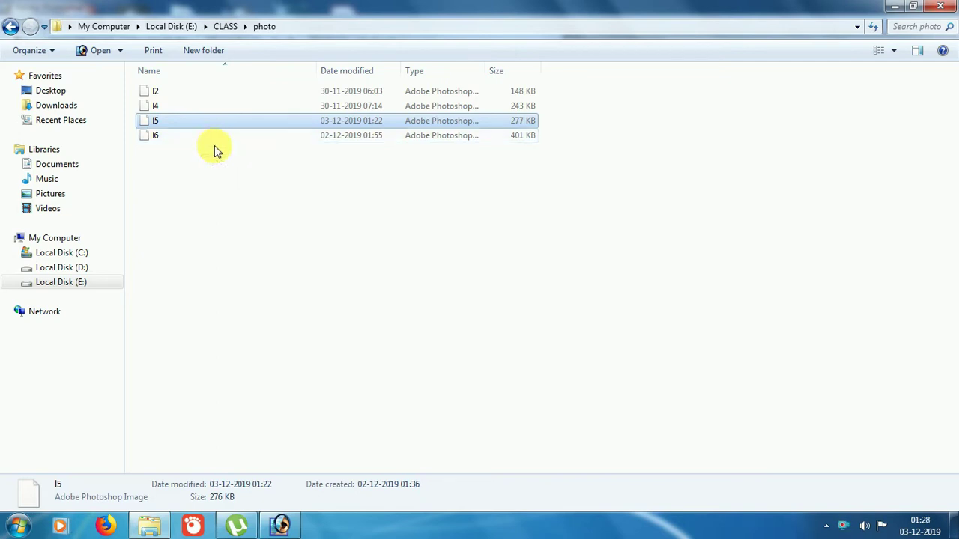
Step: Open l5.psd from the photo folder in Photoshop
double_click(158, 122)
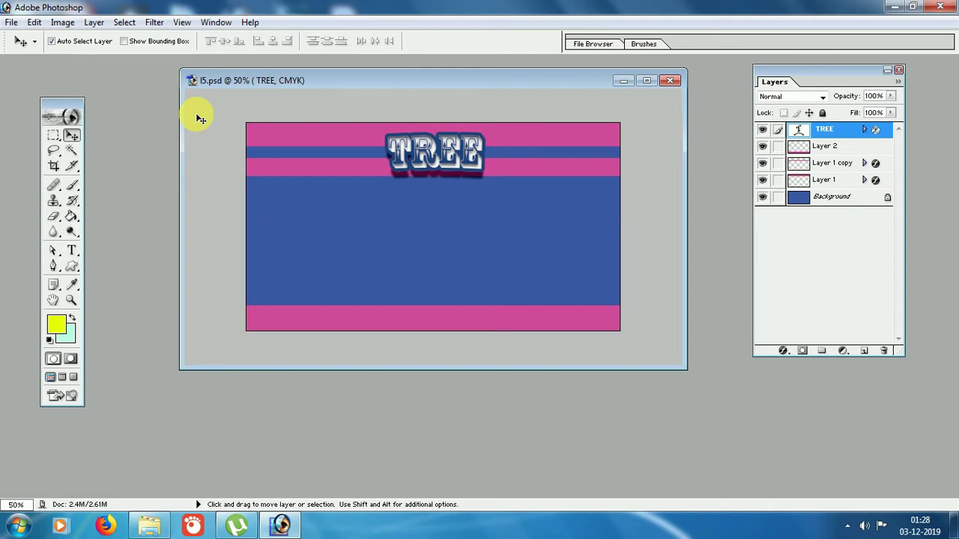
click(71, 251)
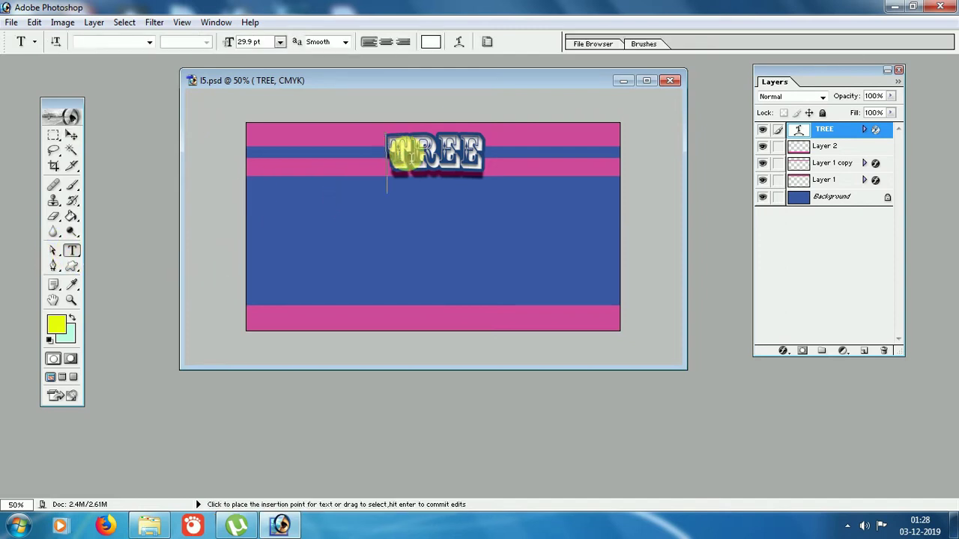
drag(387, 159, 482, 165)
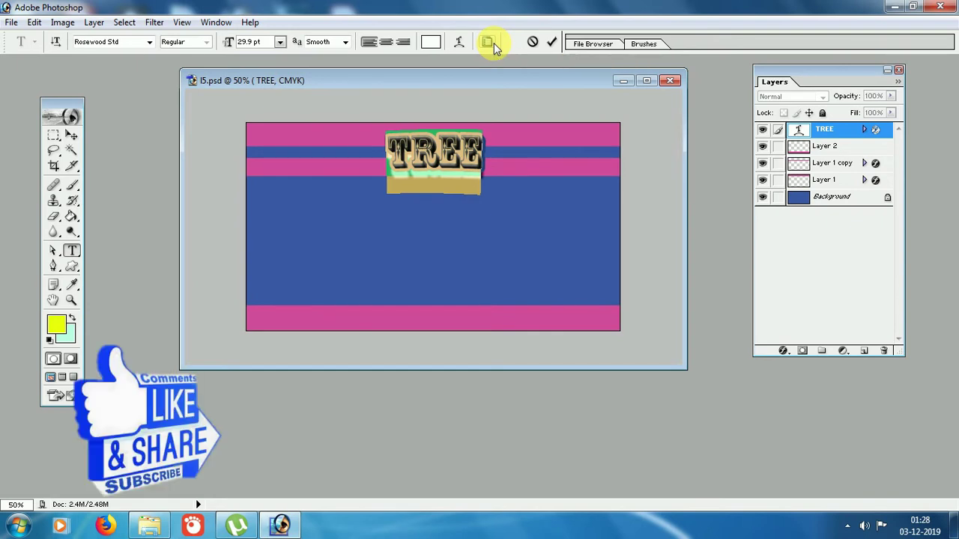
drag(390, 147, 519, 153)
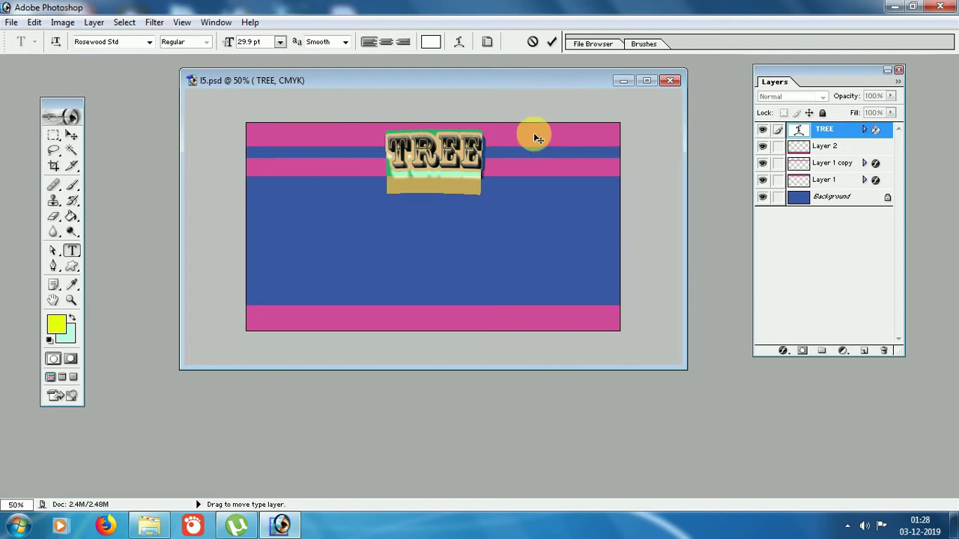
click(71, 135)
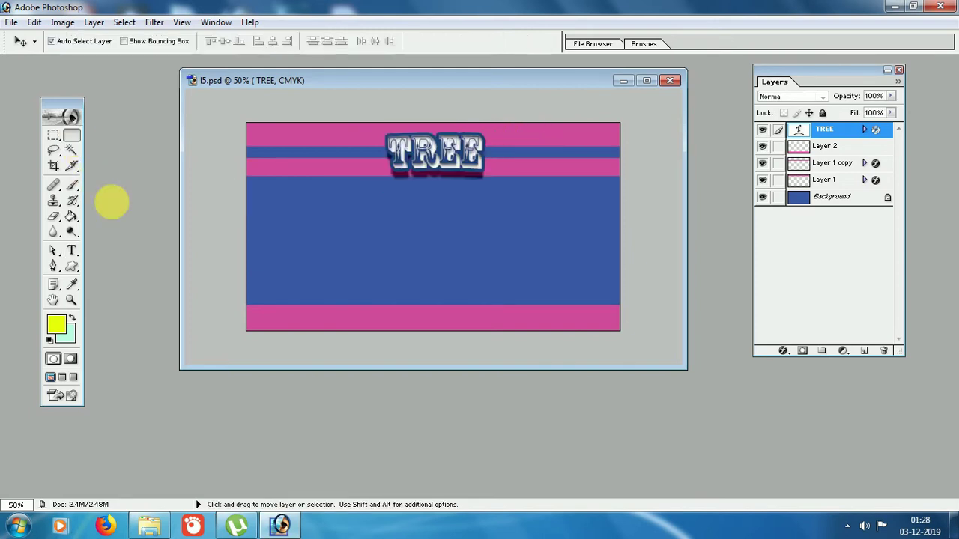
Step: Add a new type layer reading '25,' on the blue area and size it 10 pt
click(75, 252)
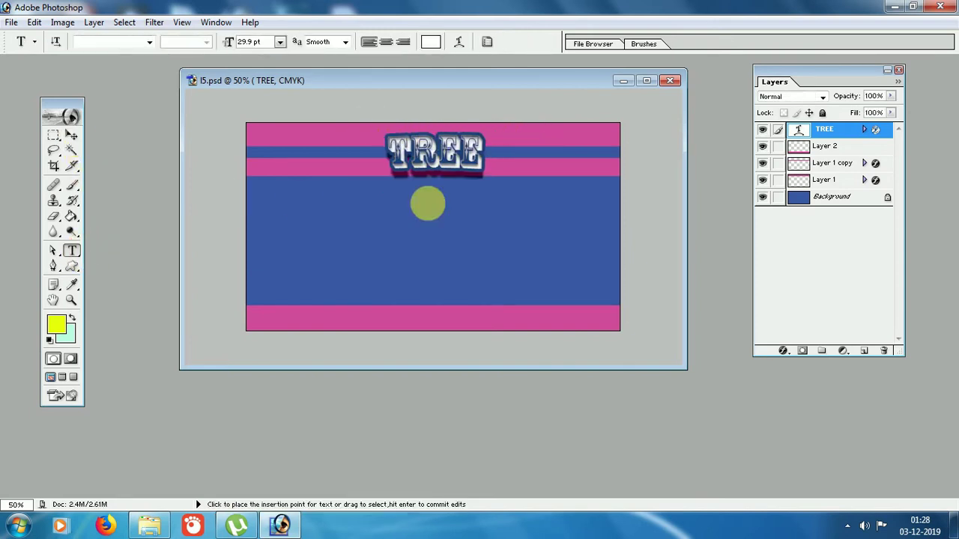
click(298, 285)
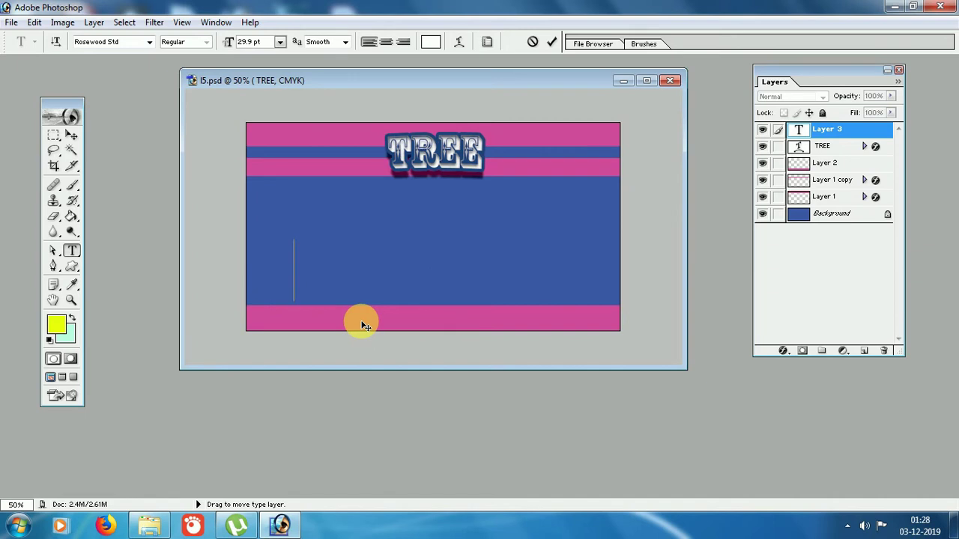
text(25,)
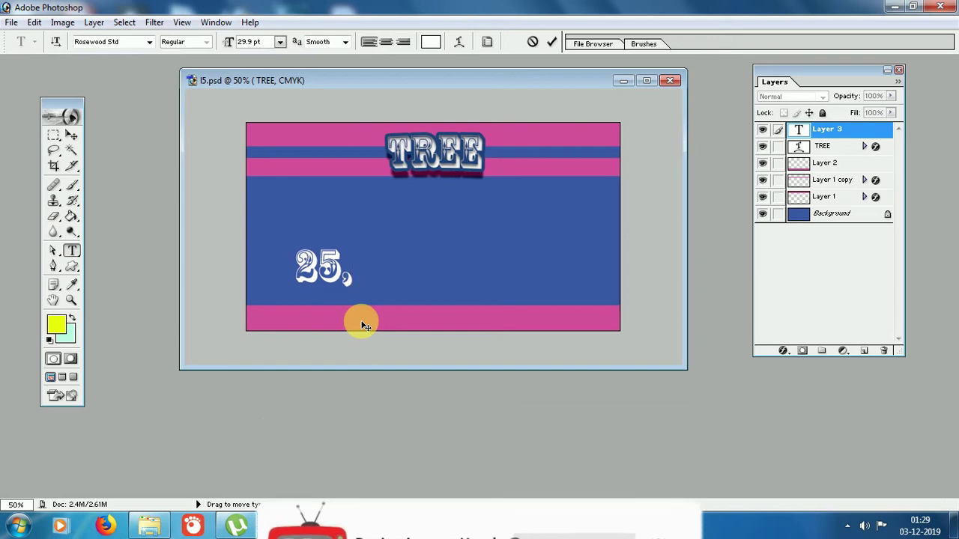
drag(292, 262, 357, 277)
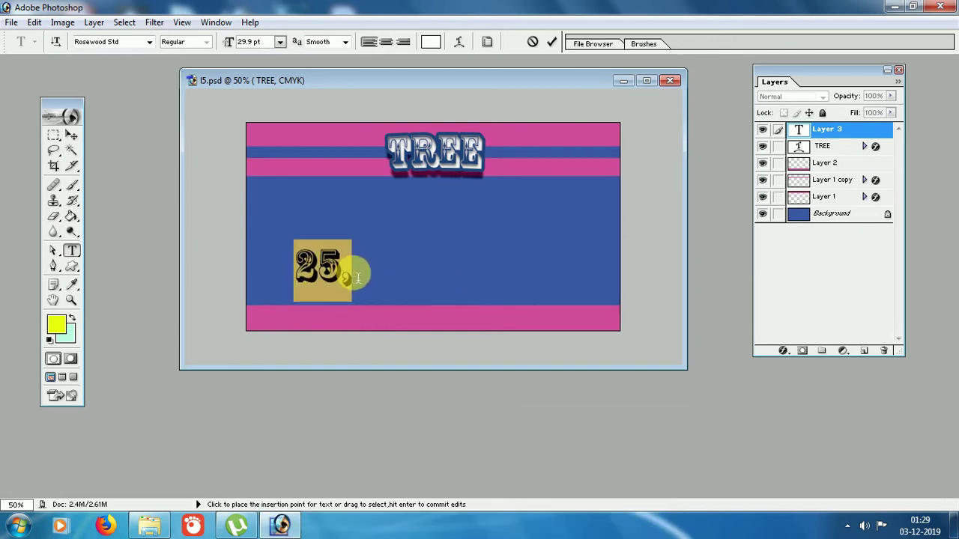
click(280, 43)
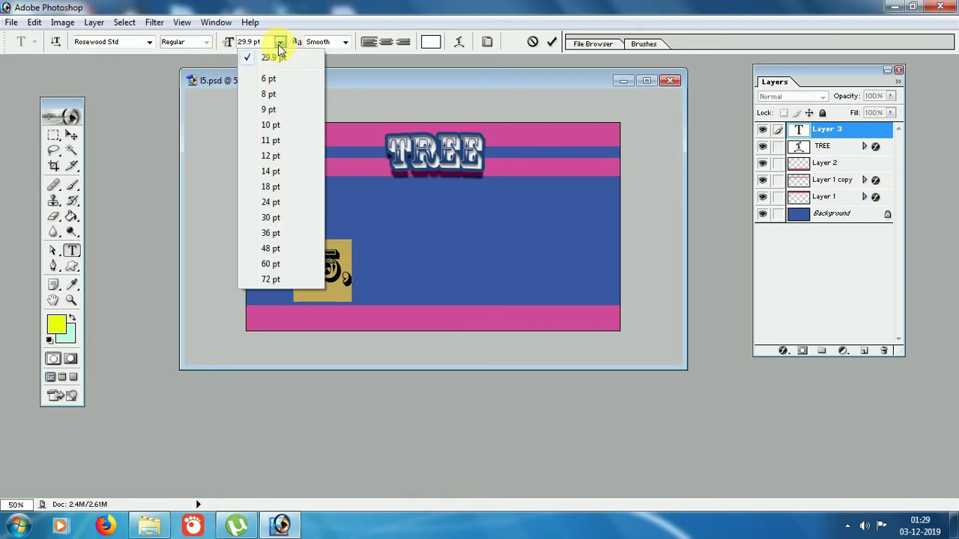
click(271, 125)
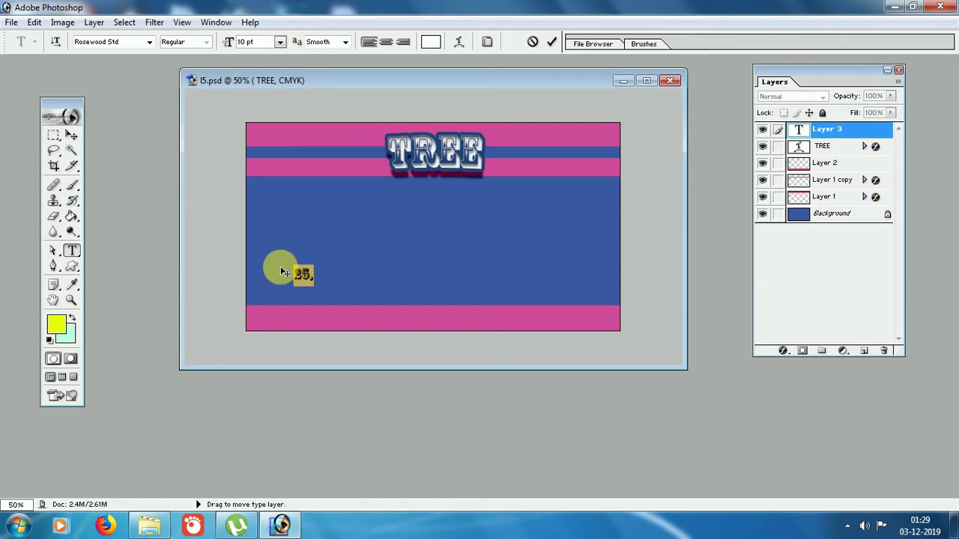
Step: Set the '25,' text's font to Arial after briefly trying Bell MT
click(139, 42)
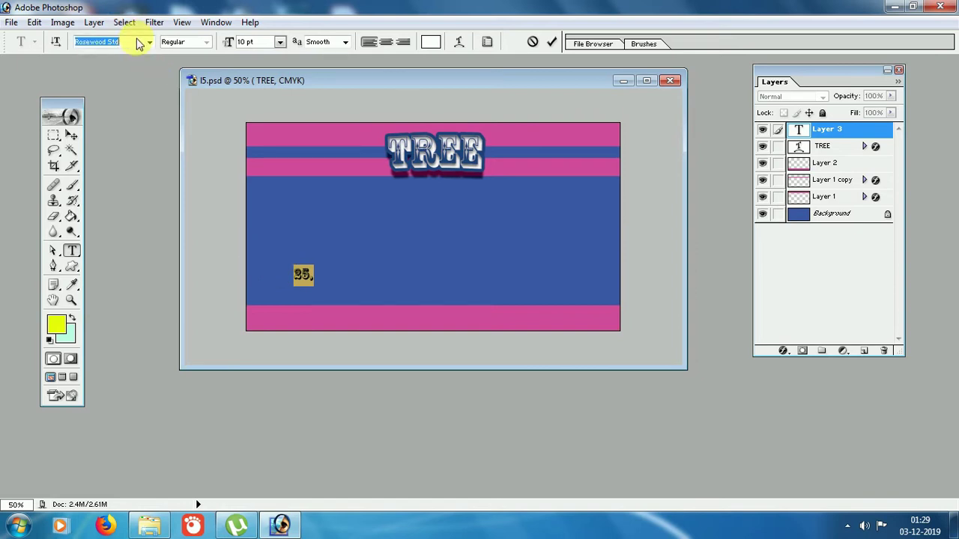
click(148, 42)
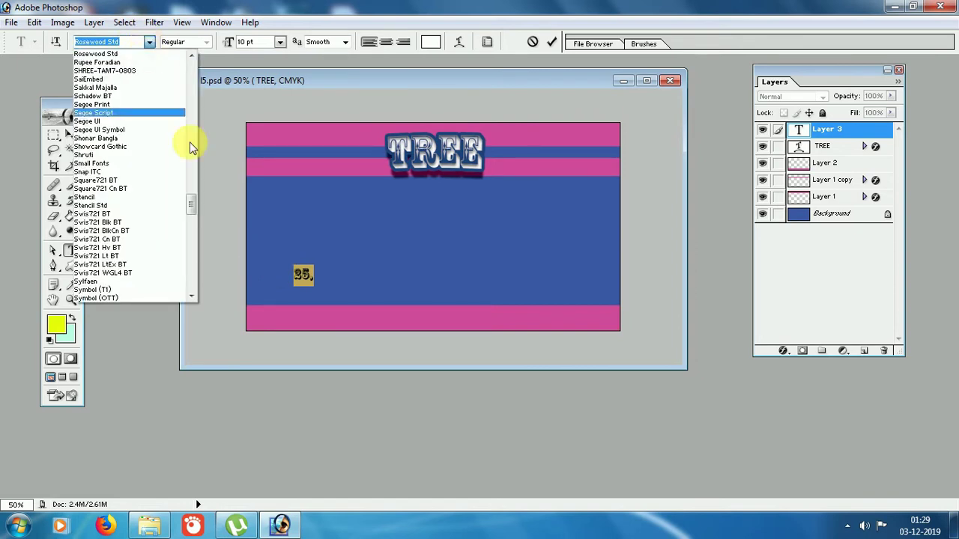
drag(190, 204, 190, 66)
click(111, 88)
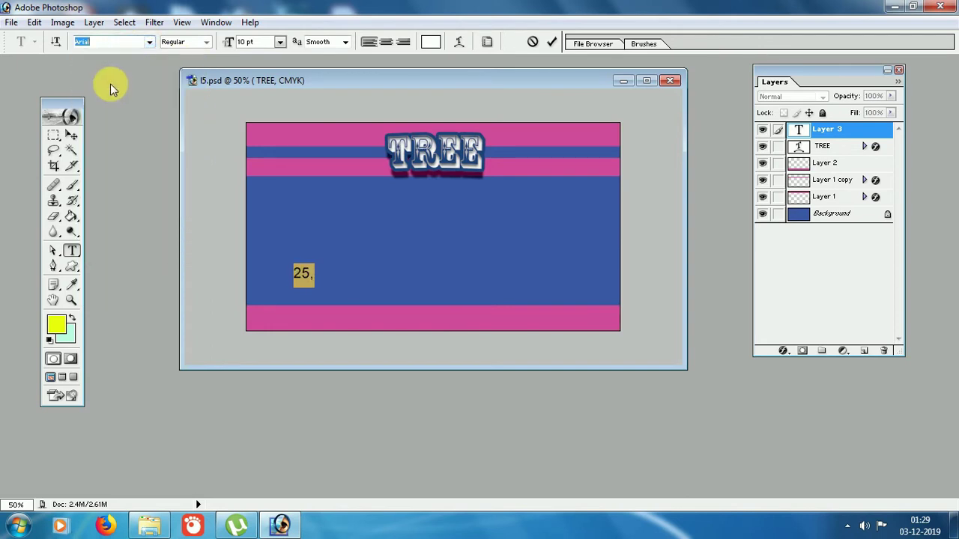
click(149, 42)
click(112, 65)
click(105, 43)
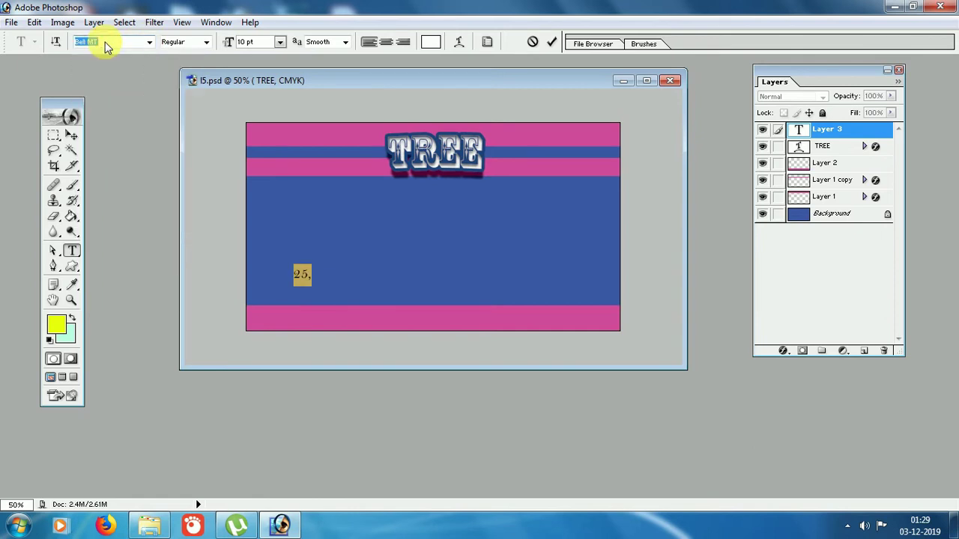
text(Arial)
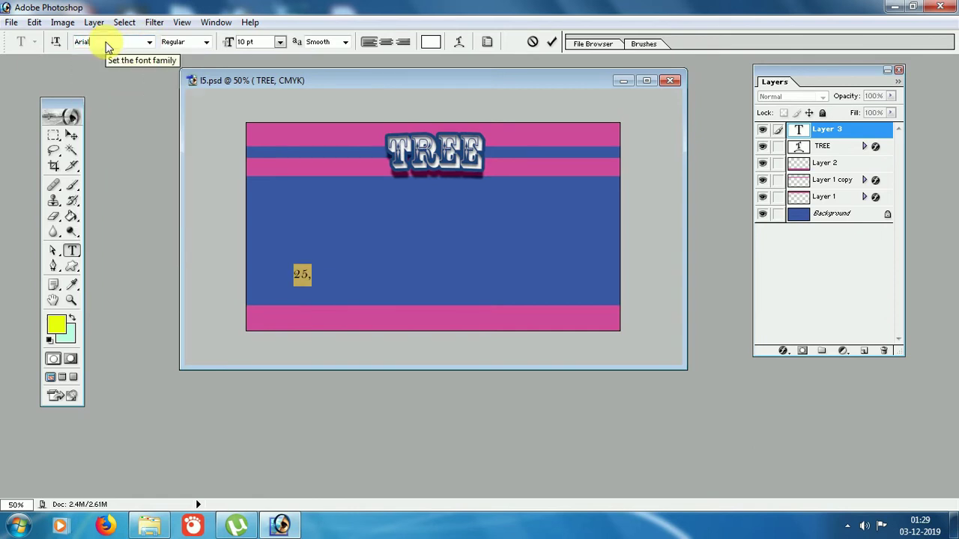
key(Return)
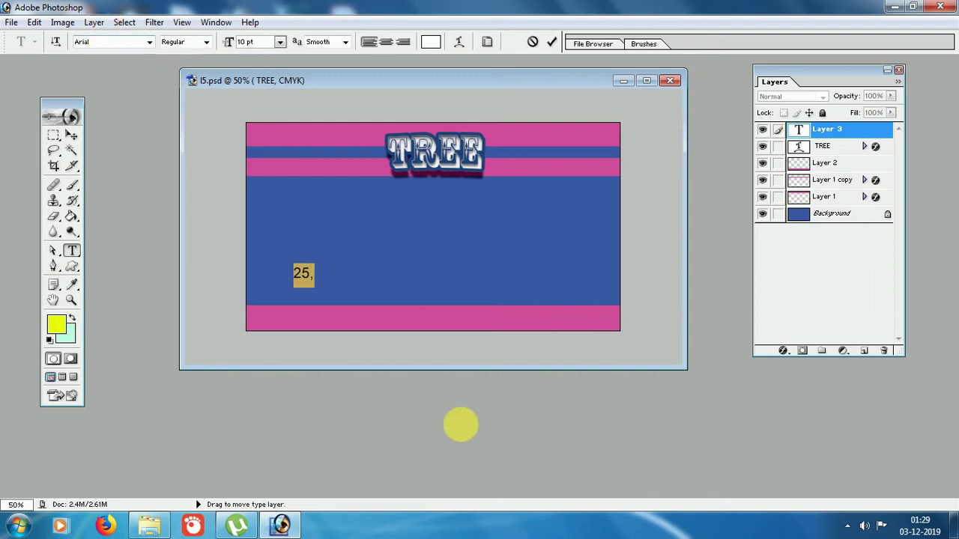
click(313, 280)
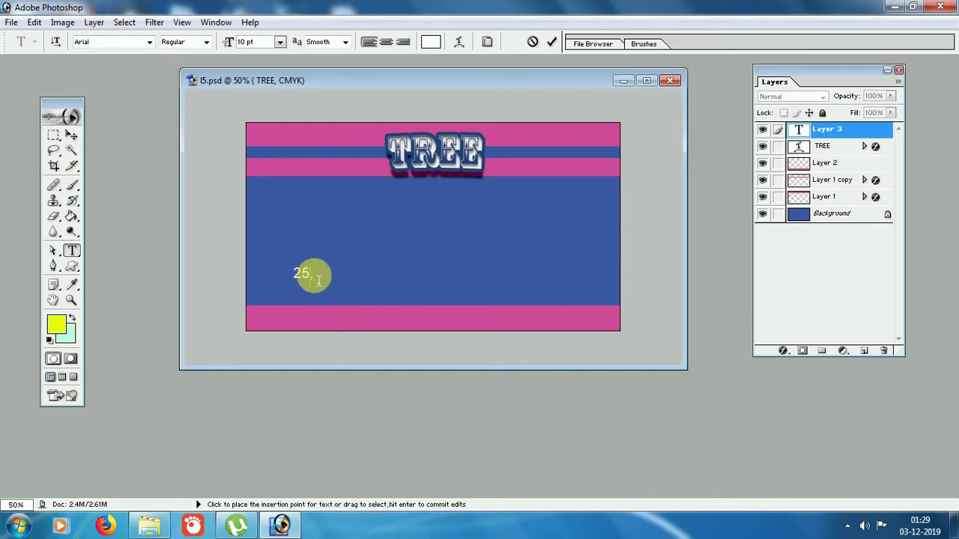
click(319, 279)
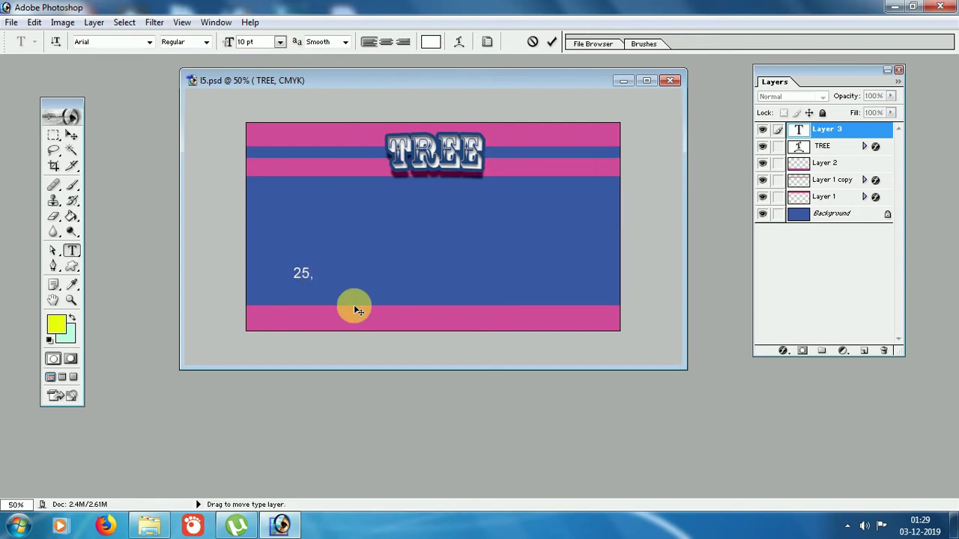
Step: Type the rest of the address: 'T Nagar, Kumar Road, Chennai', fixing typos
text(T Nagae)
key(BackSpace)
text(r)
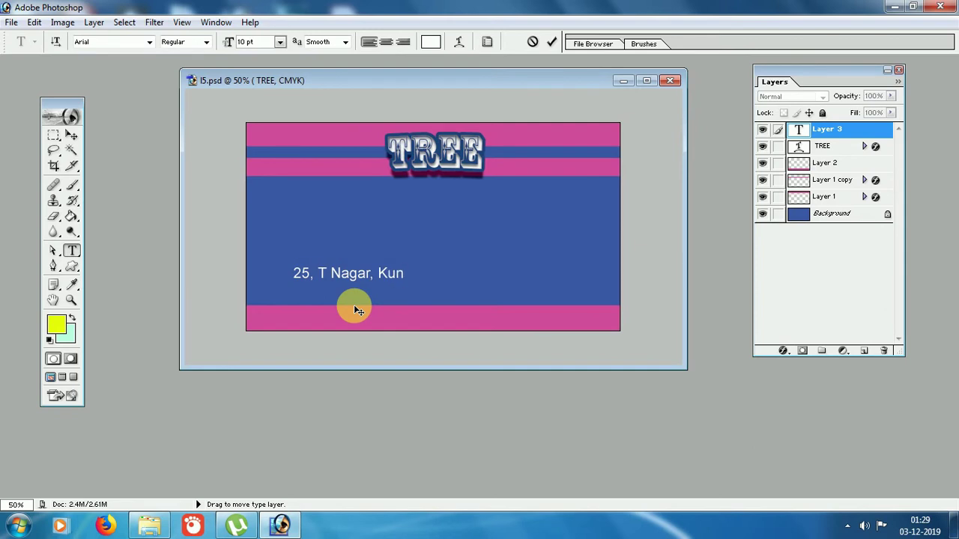
text(, Kun)
key(BackSpace)
text(ma)
key(BackSpace)
text(Road, Chennai)
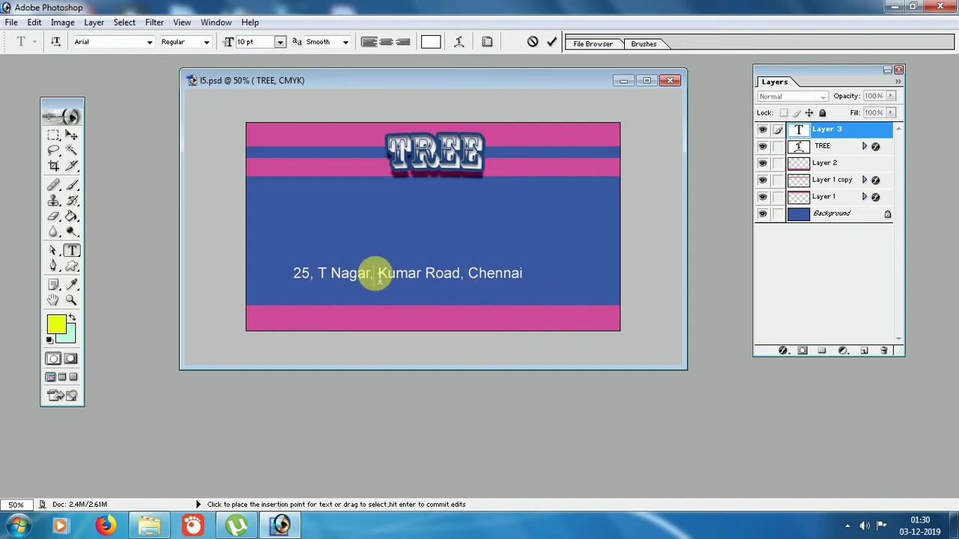
Step: Break the address into three lines, commit it, and move it to the blue area's middle
key(Return)
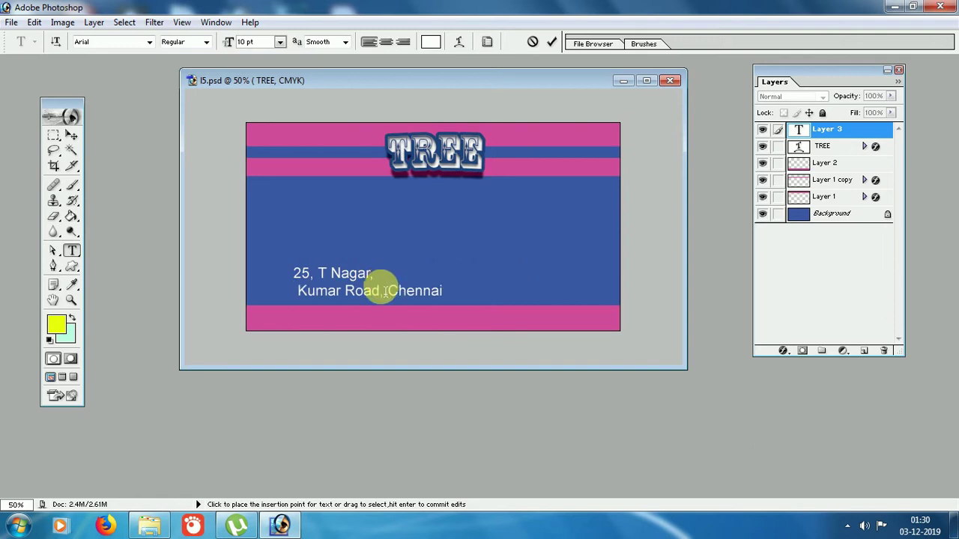
key(Delete)
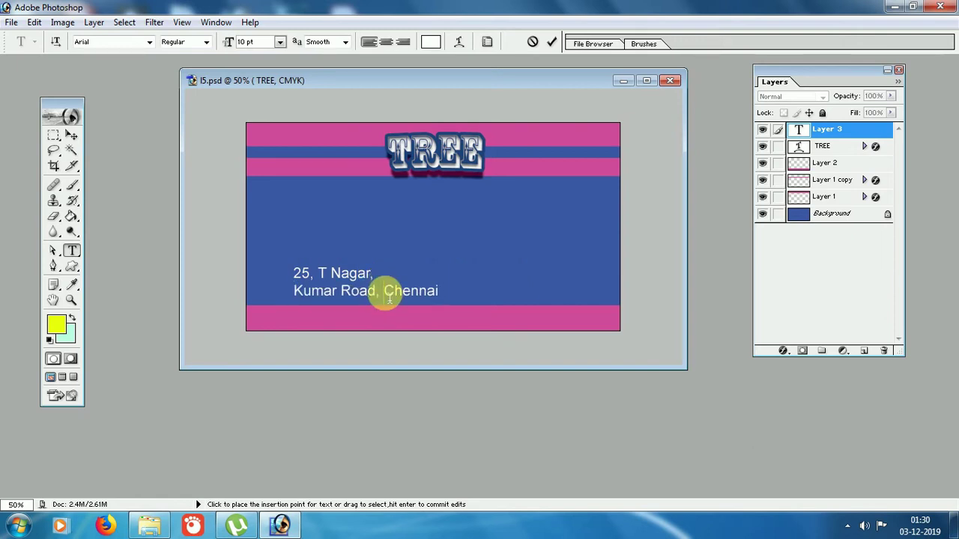
key(Return)
click(71, 135)
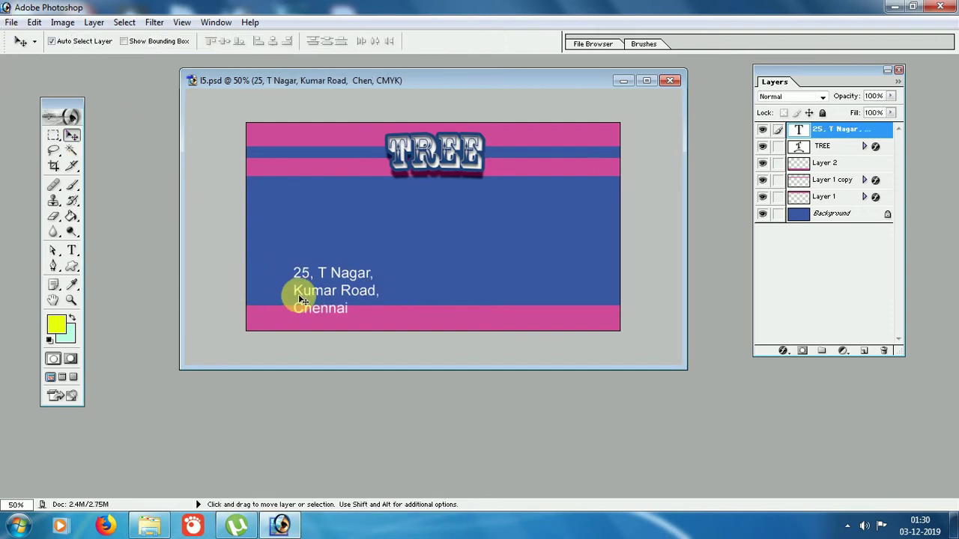
drag(306, 302, 393, 236)
Step: Reselect all of the address text, check its character settings, and commit the edit
click(71, 250)
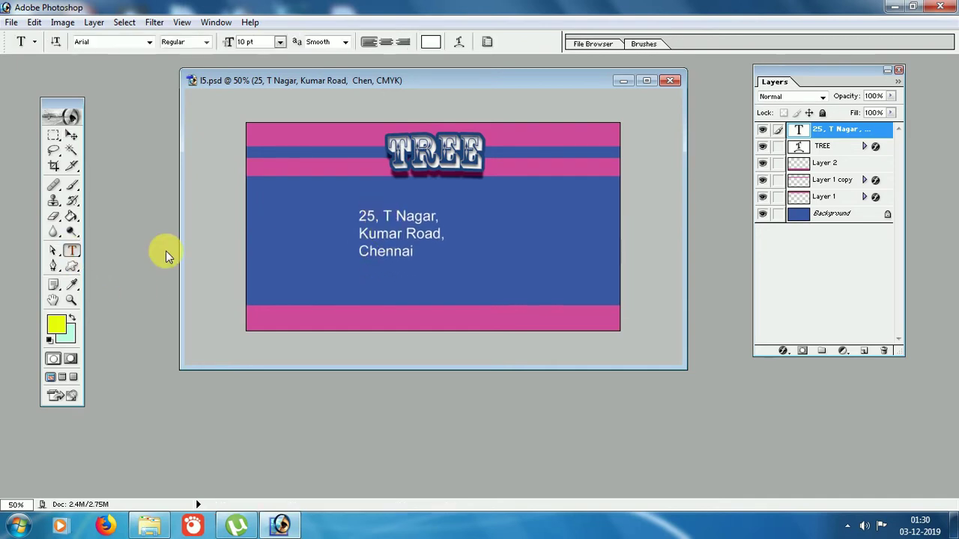
click(370, 225)
drag(370, 225, 422, 262)
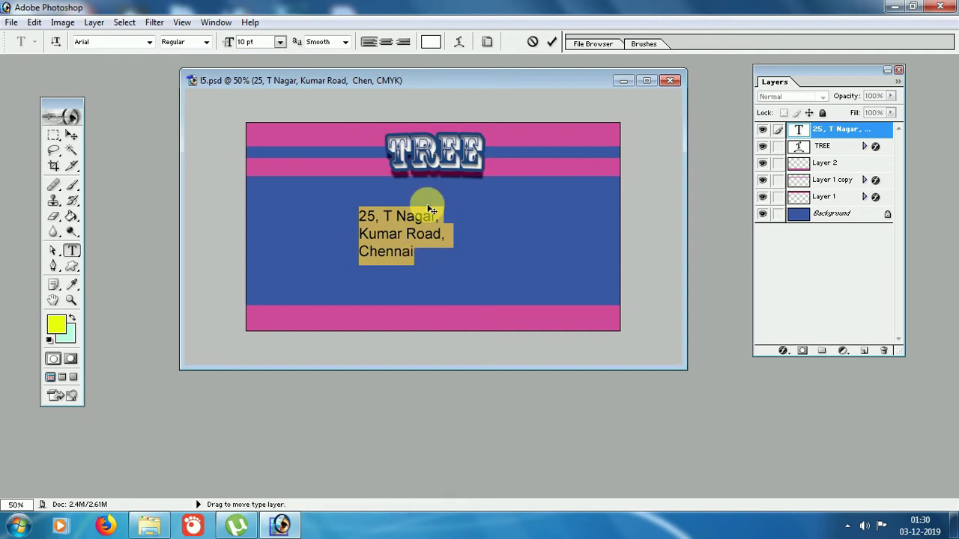
drag(360, 216, 411, 255)
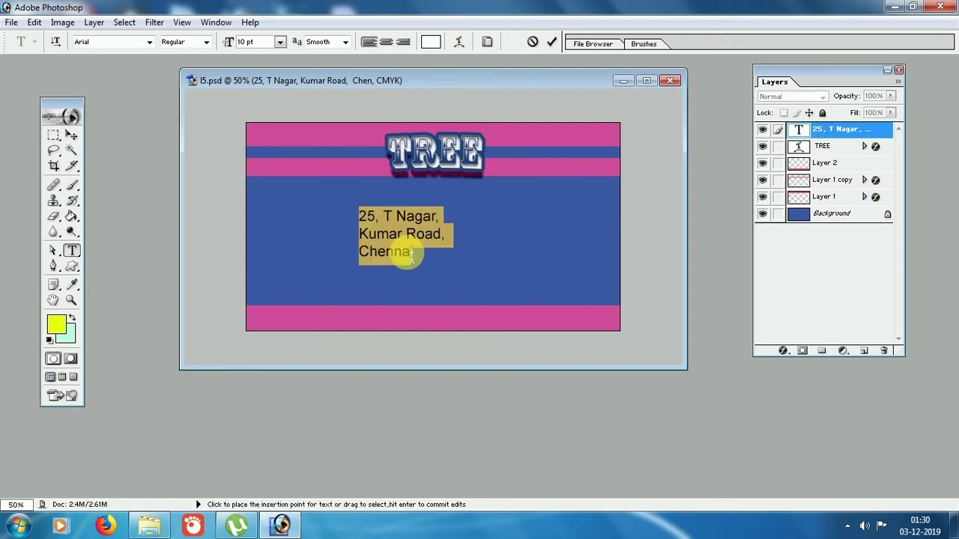
click(487, 42)
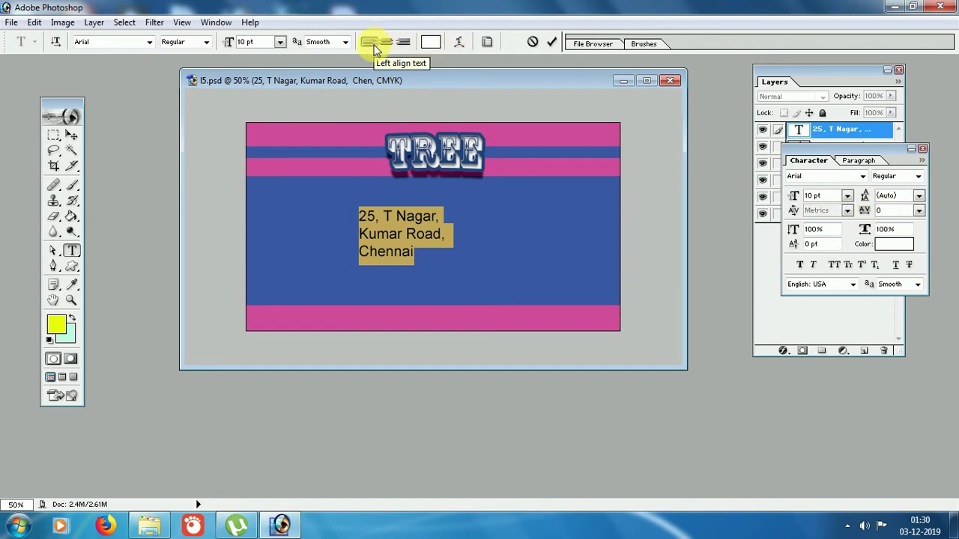
drag(366, 216, 429, 251)
double_click(366, 216)
key(ctrl+a)
click(73, 139)
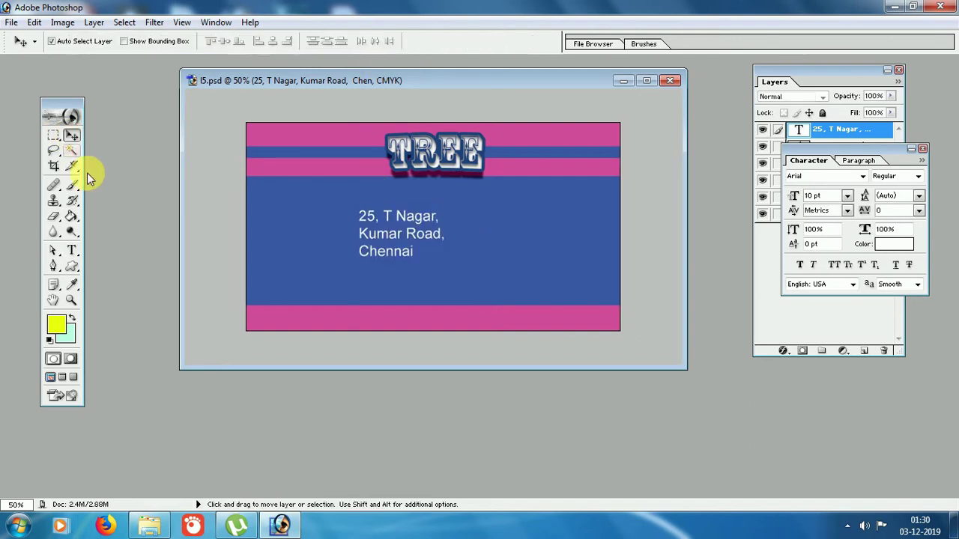
click(71, 251)
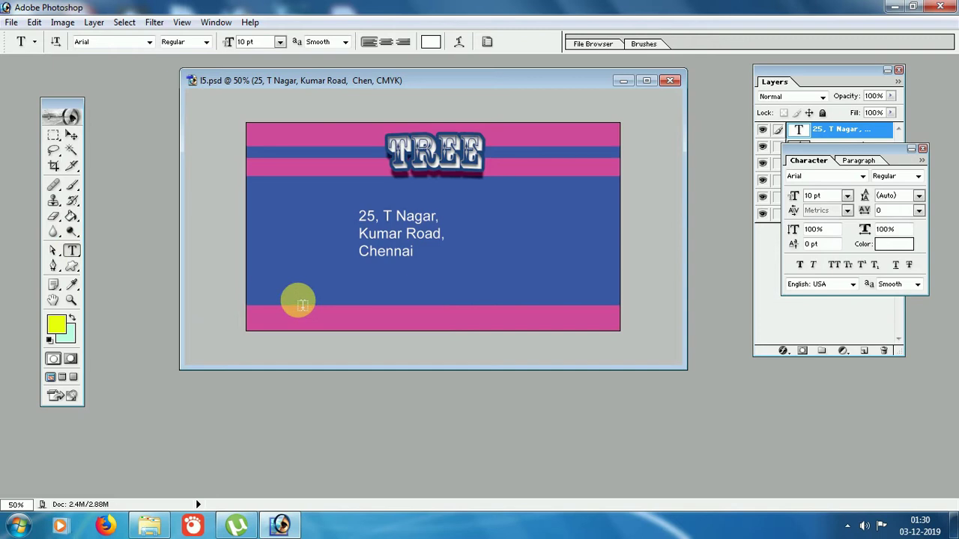
click(299, 306)
text(fgdfgfgggggg)
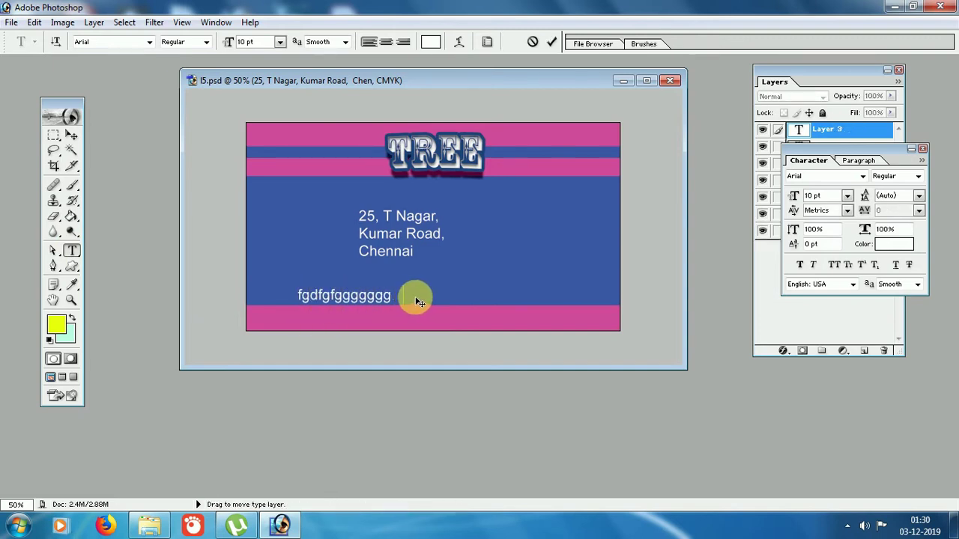
text(fgfgfgfgfgggggfgg)
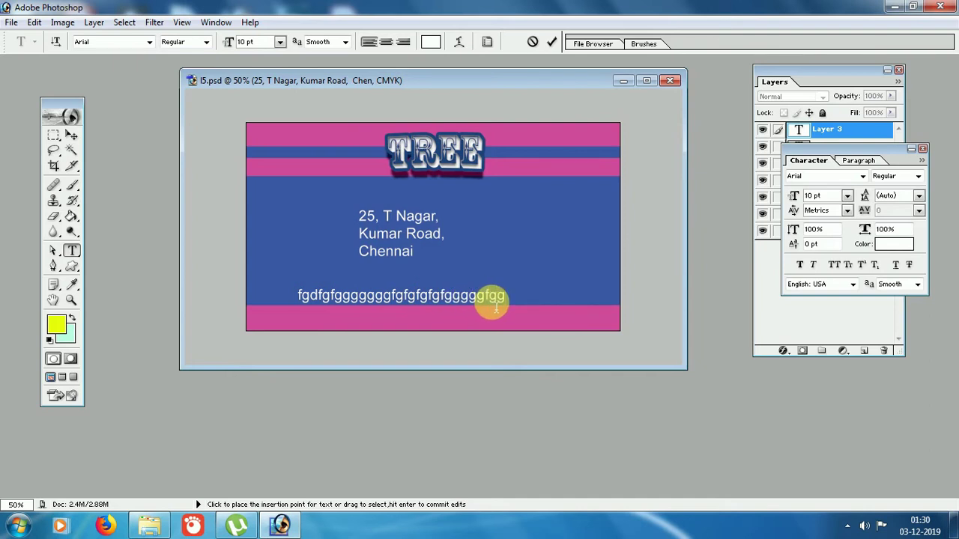
click(386, 43)
drag(403, 297, 392, 297)
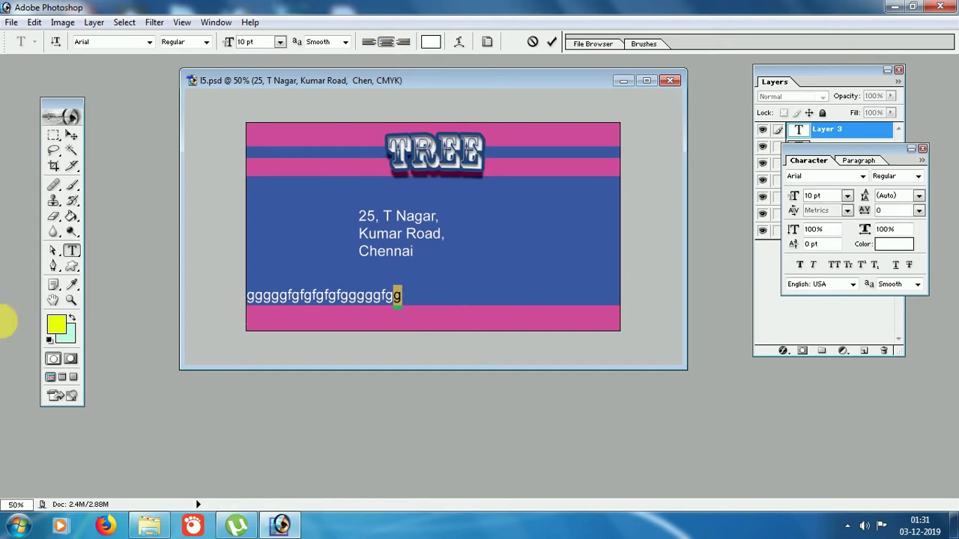
key(ctrl+a)
key(BackSpace)
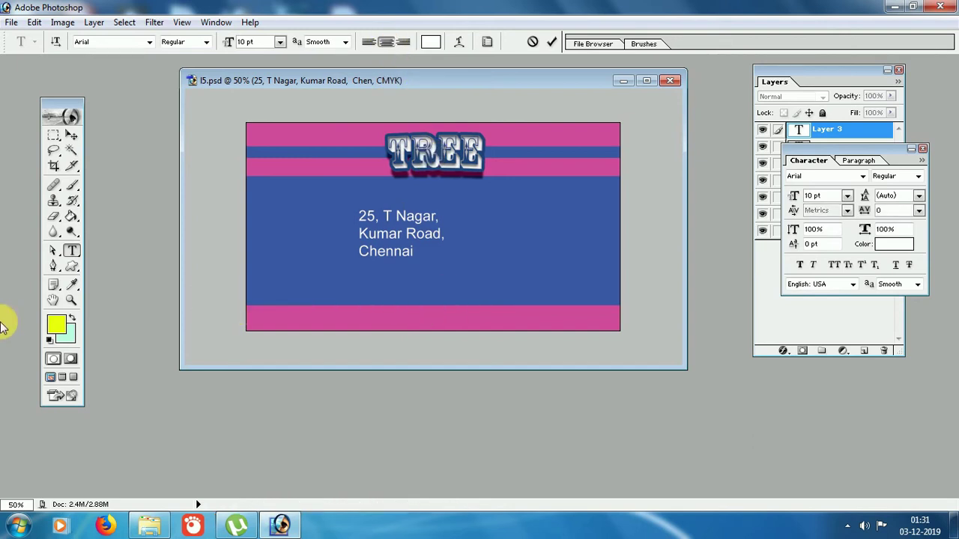
text(gfgfgdfgfgfgfgfgfgg)
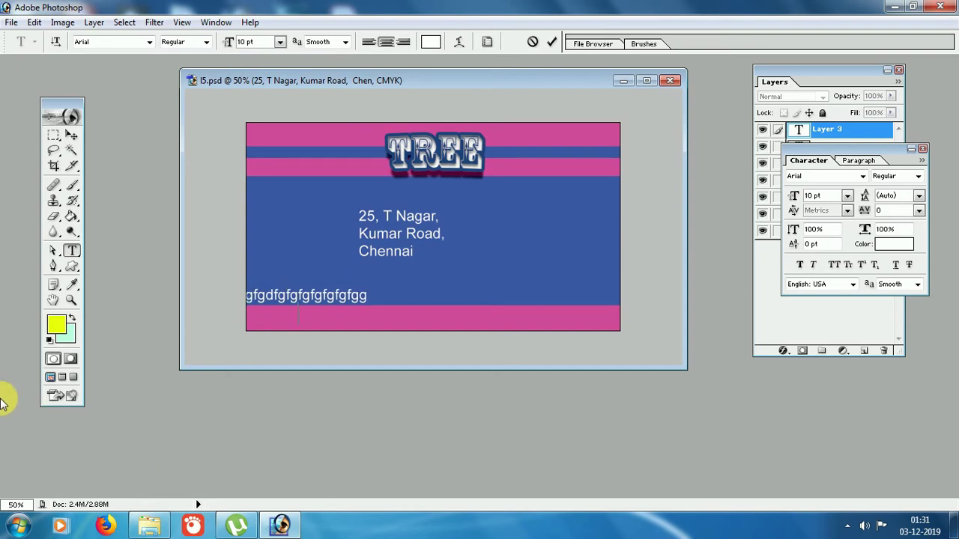
text(rtrrgsdgsdgdsgsd)
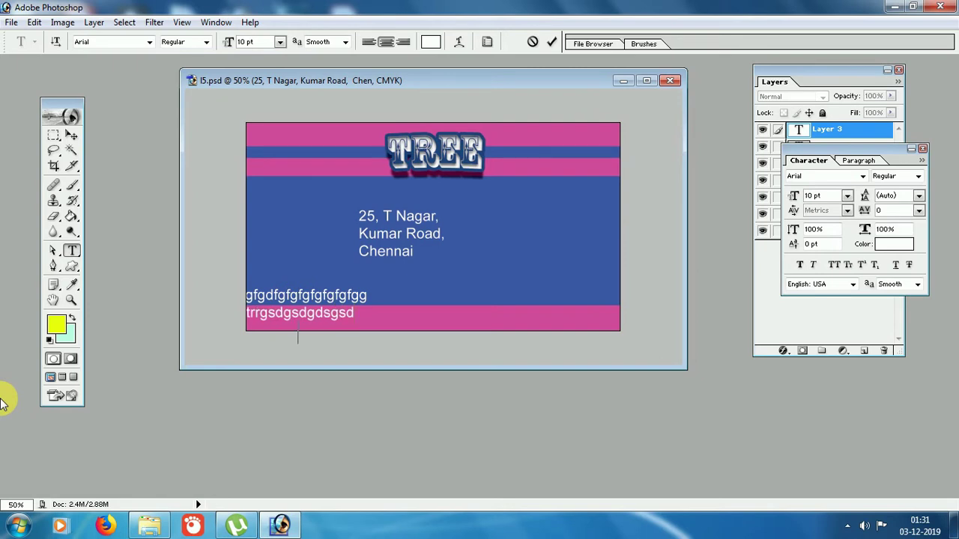
text(fafas)
click(71, 135)
drag(353, 321, 432, 295)
key(t)
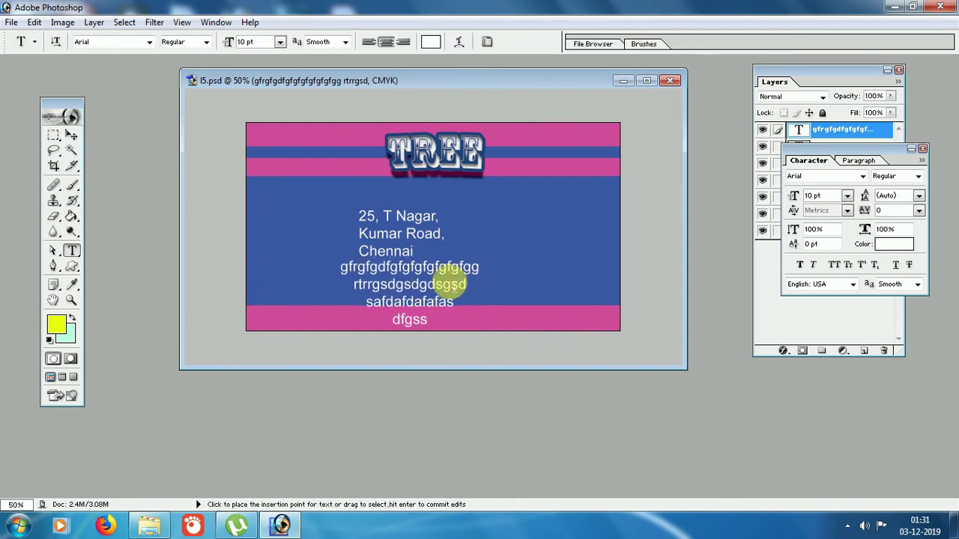
drag(341, 268, 460, 334)
key(Delete)
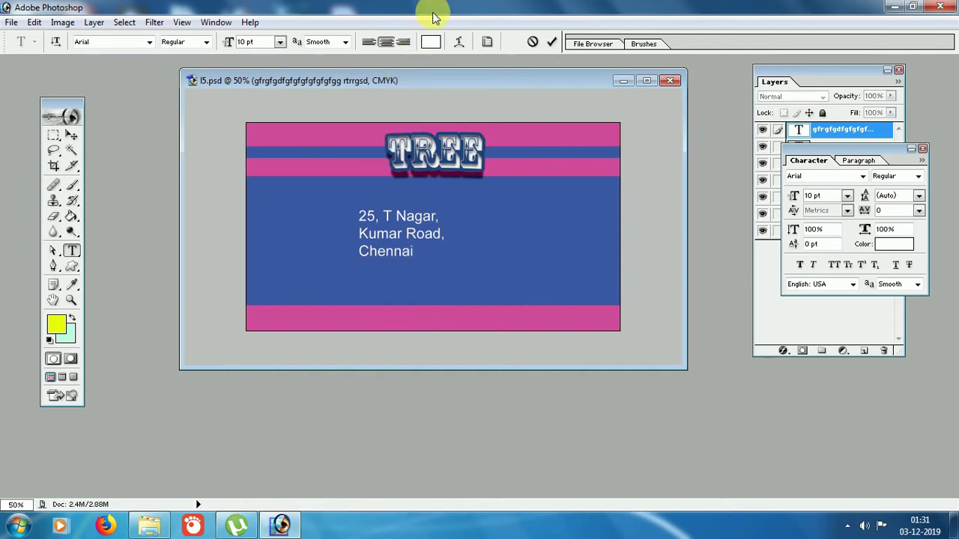
click(433, 239)
text(sdgdsgfsdfsdfsdfdsfdfdsfdsfdfdsfsdfsdfdsfdsf)
text(dfdfdfdfd)
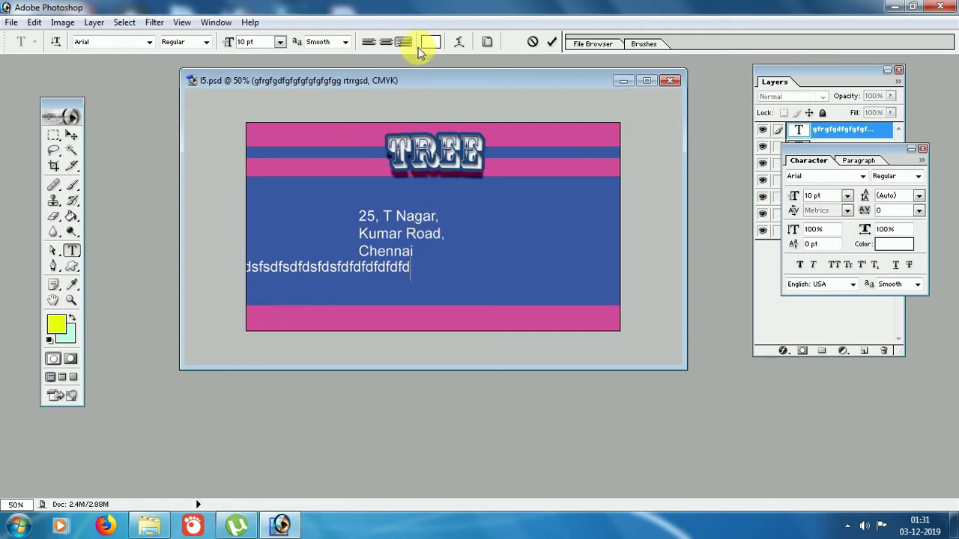
double_click(232, 257)
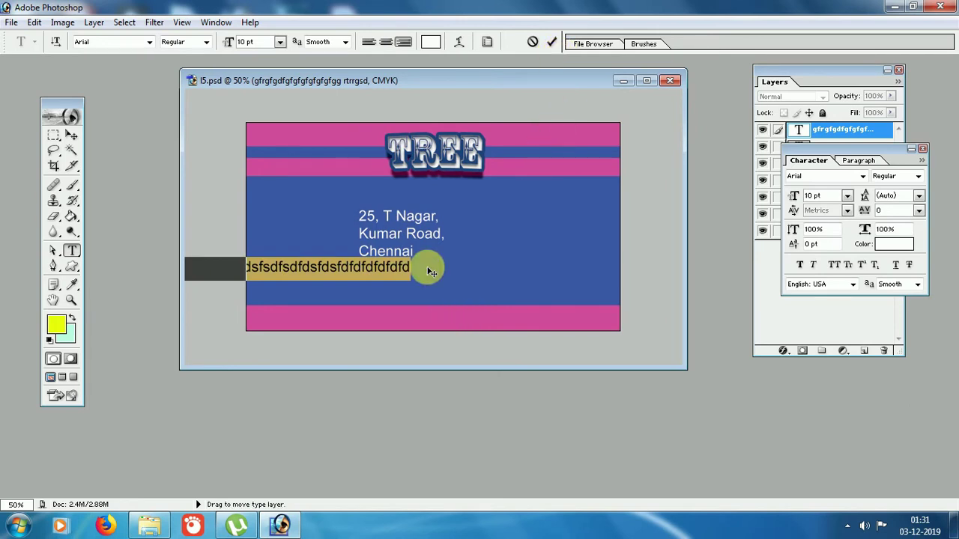
key(BackSpace)
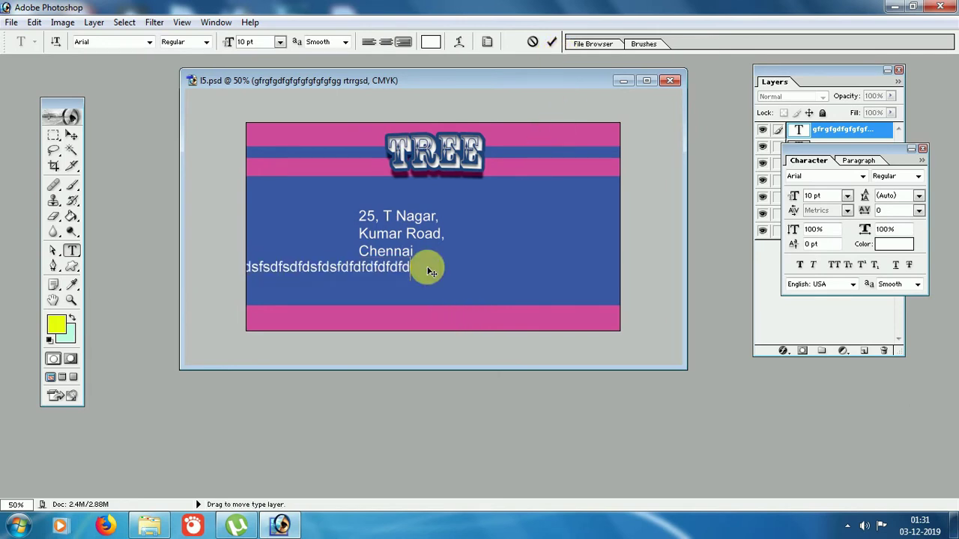
Step: Delete the leftover empty Layer 6 text layer in the Layers palette
click(71, 135)
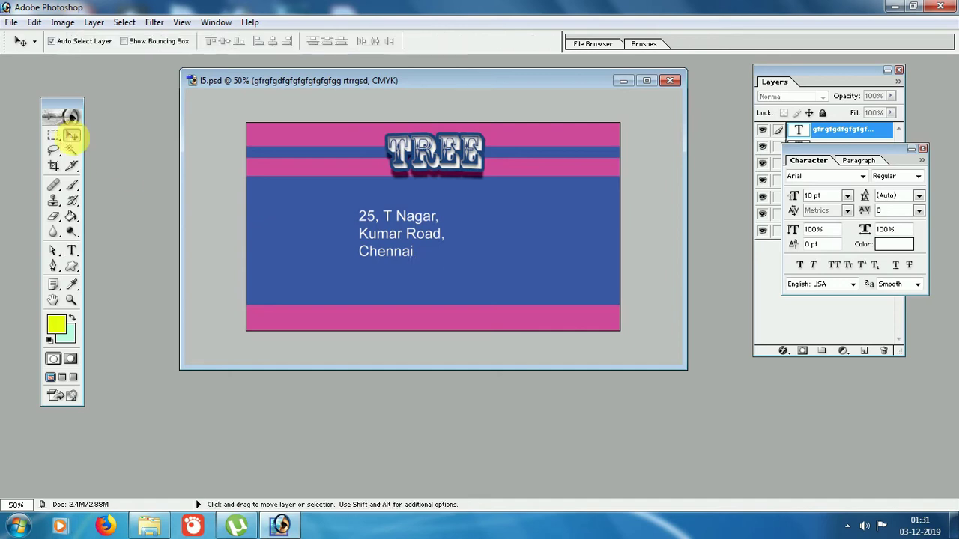
click(73, 251)
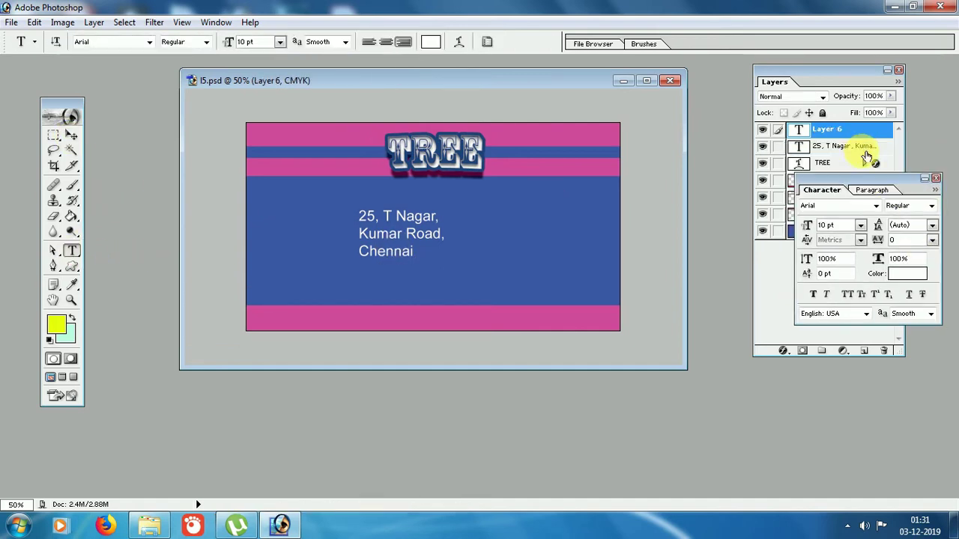
click(870, 130)
mouse_move(884, 351)
mouse_down()
mouse_move(892, 357)
mouse_move(885, 350)
mouse_up()
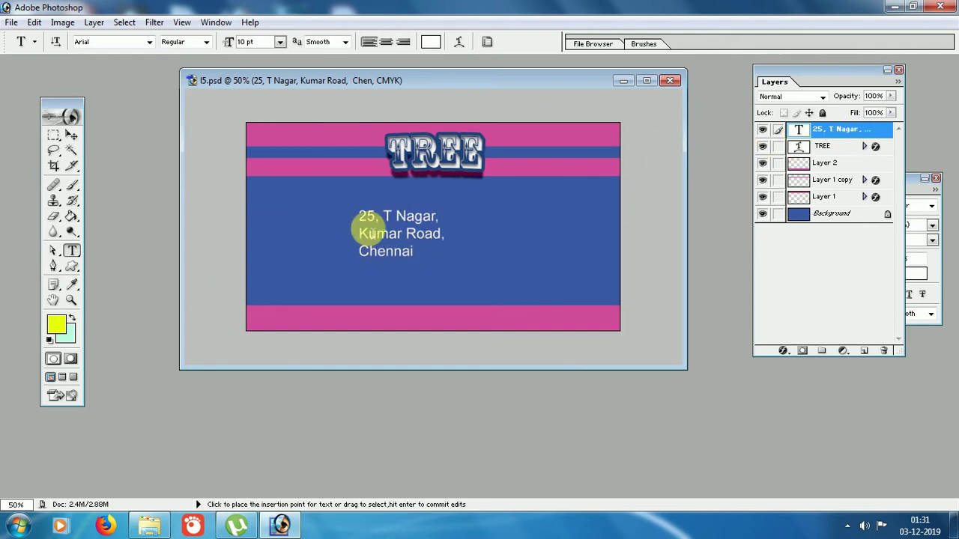
Step: Select the address text and show the Character panel beside the layers, keeping 10 pt
drag(363, 218, 417, 253)
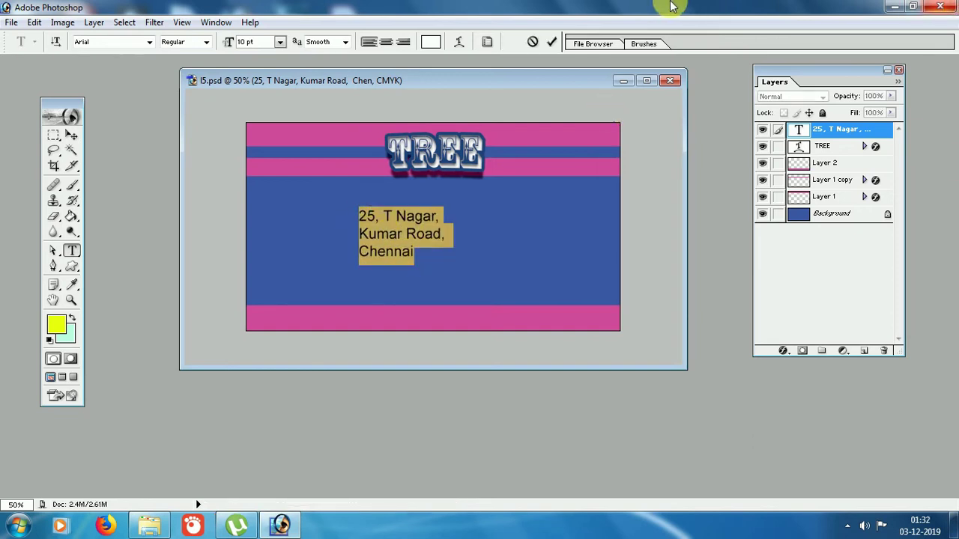
click(493, 39)
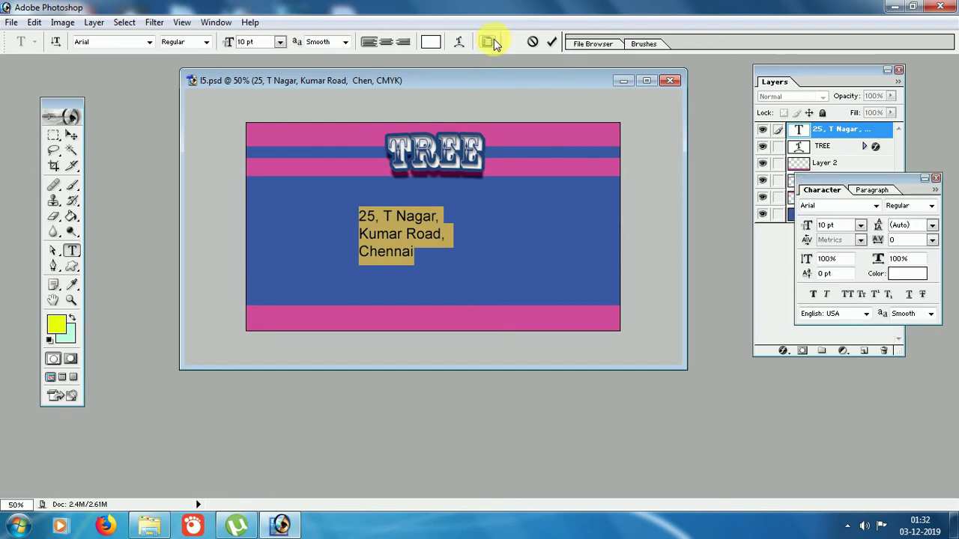
drag(854, 179, 794, 139)
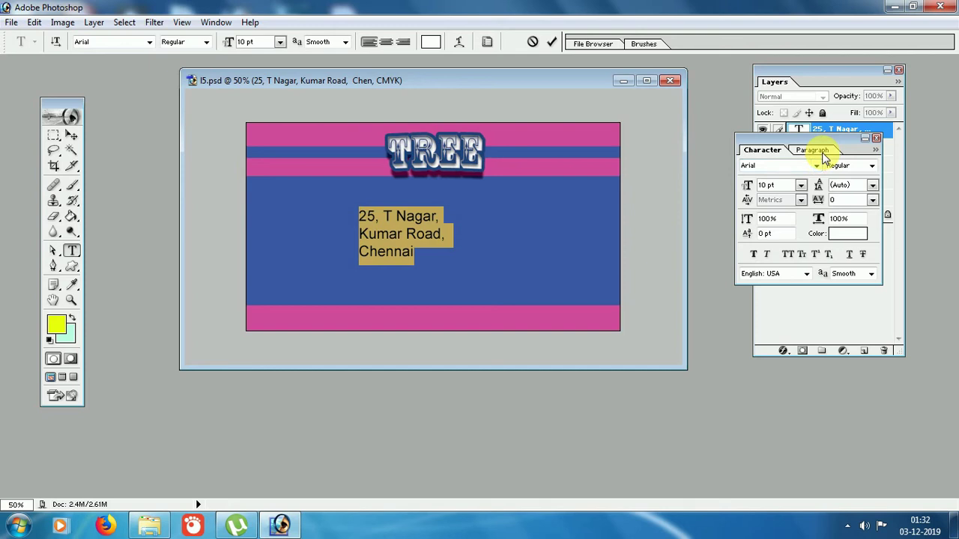
click(800, 186)
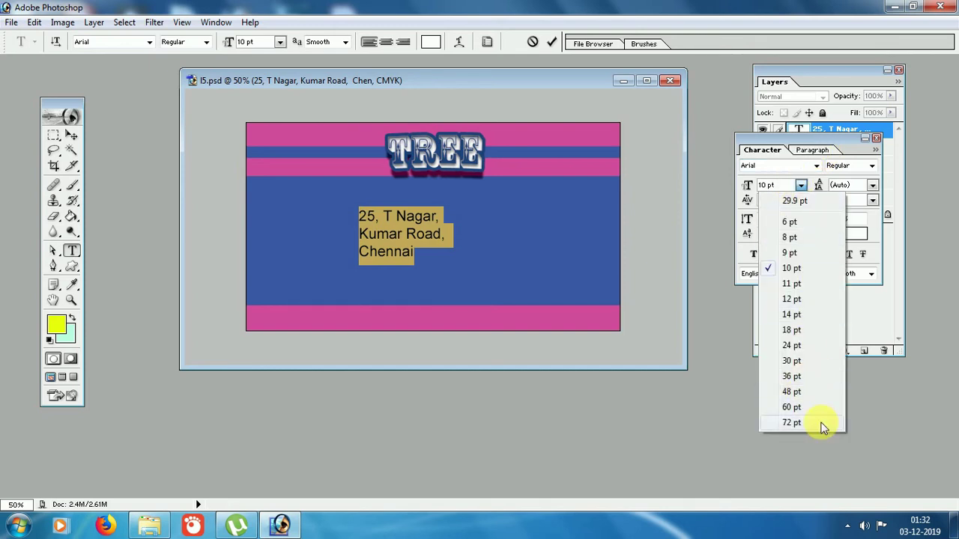
click(764, 139)
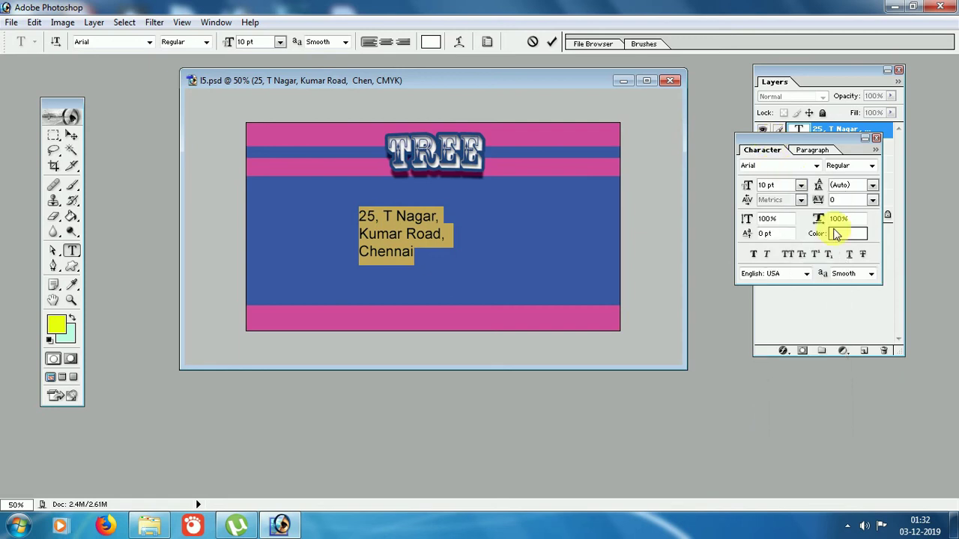
drag(764, 139, 767, 141)
Step: Try leading of 12, 14, 18, 24 and 30 pt, then settle on Auto
click(874, 190)
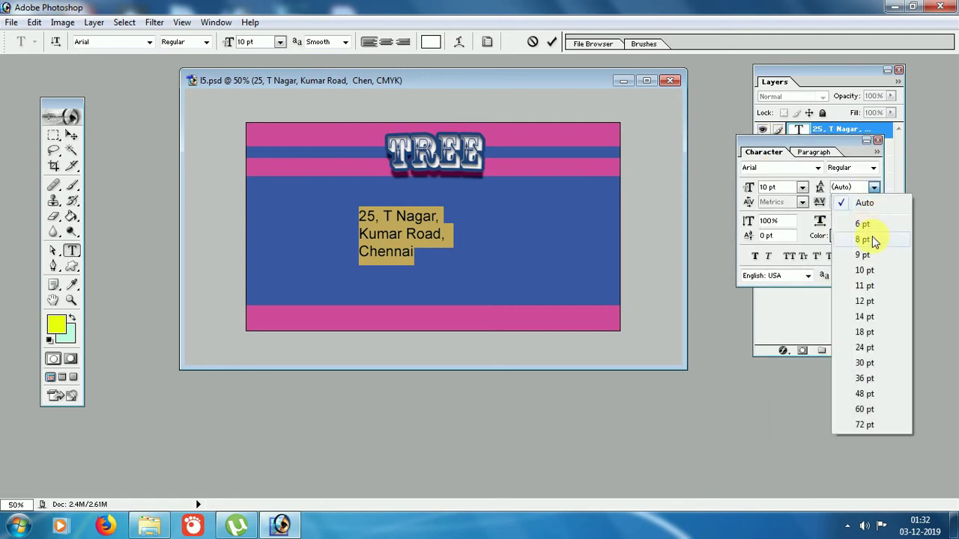
click(881, 302)
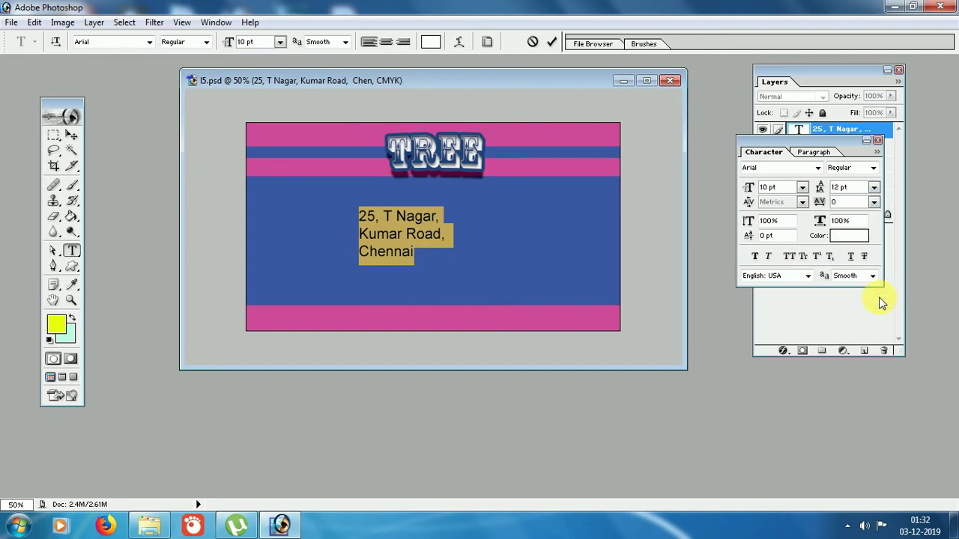
click(875, 187)
click(871, 314)
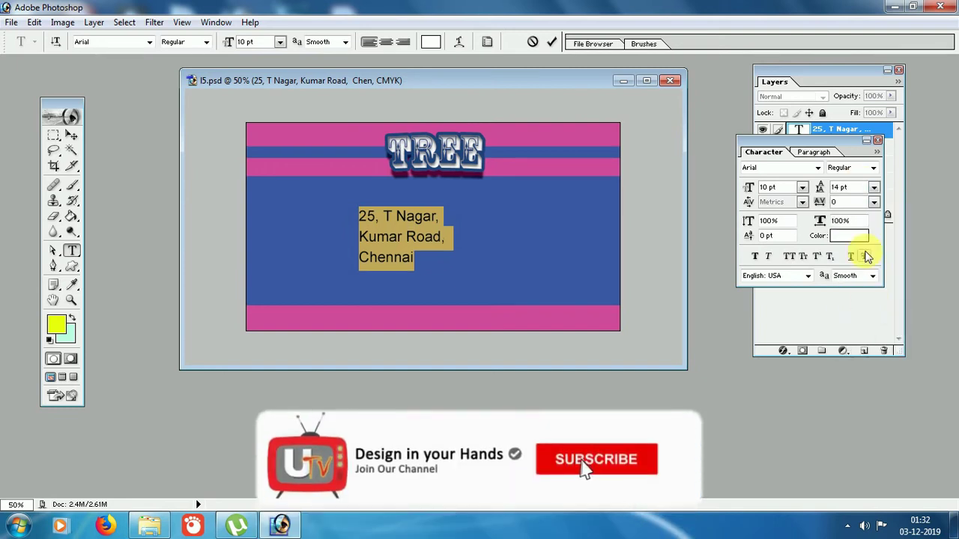
click(875, 187)
click(874, 332)
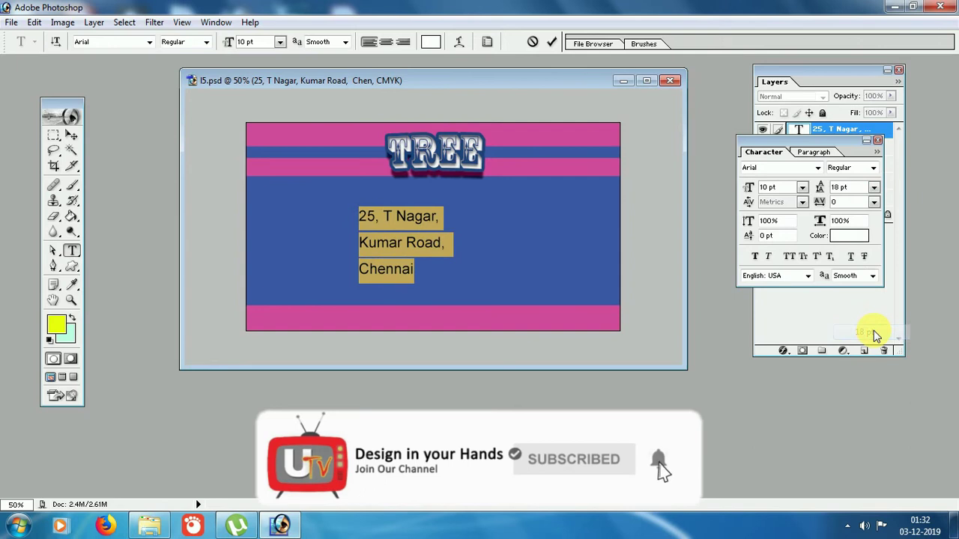
click(874, 188)
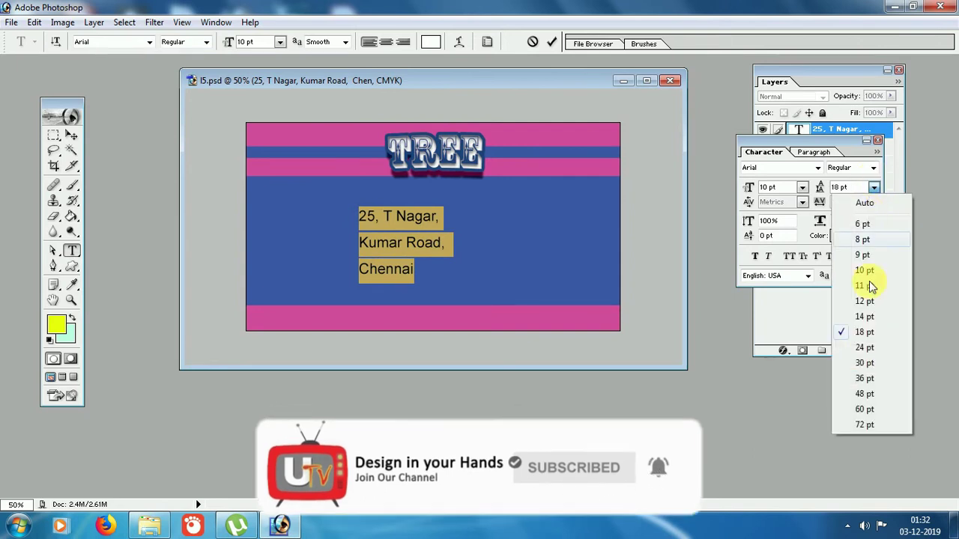
click(864, 348)
click(875, 188)
click(865, 358)
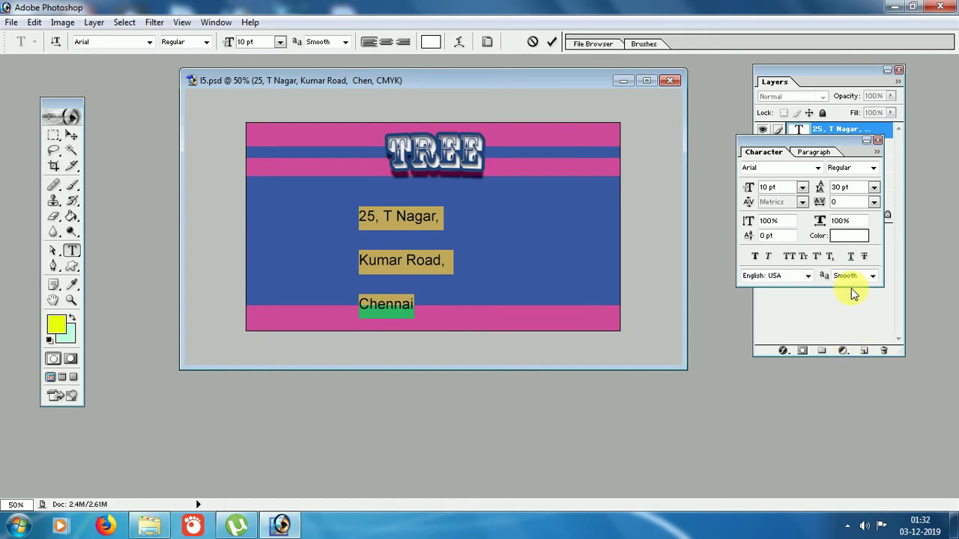
click(875, 187)
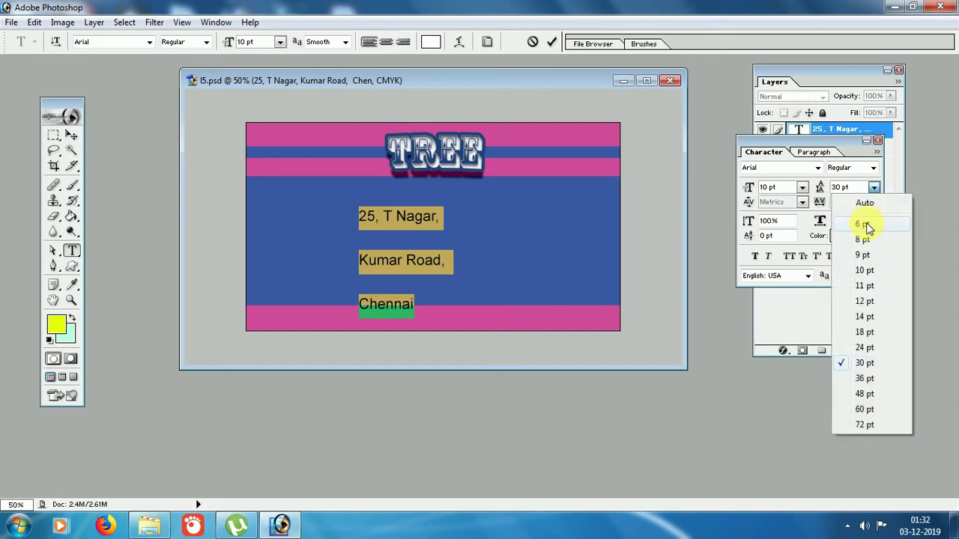
click(866, 203)
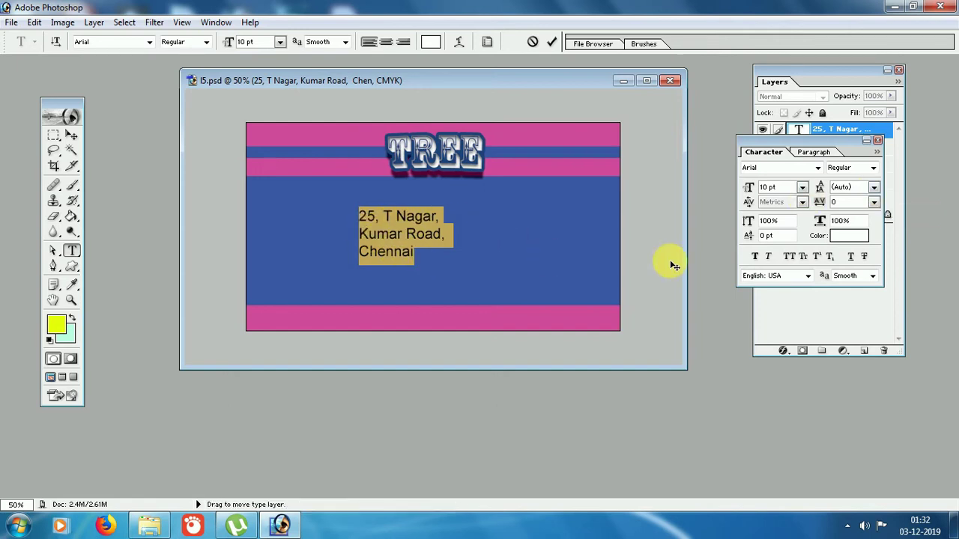
Step: Try address leading values of 8, 11, 12 and 18 pt
click(874, 193)
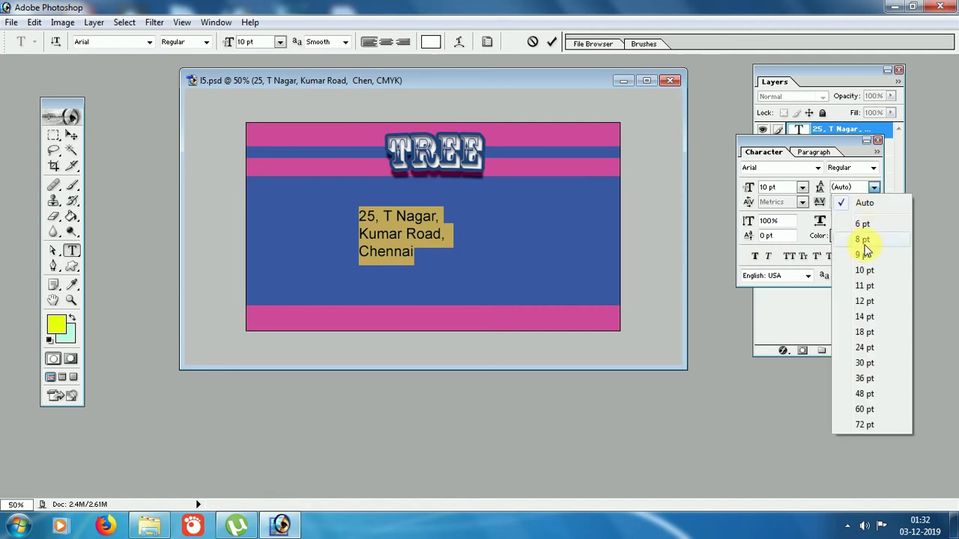
click(863, 242)
click(874, 187)
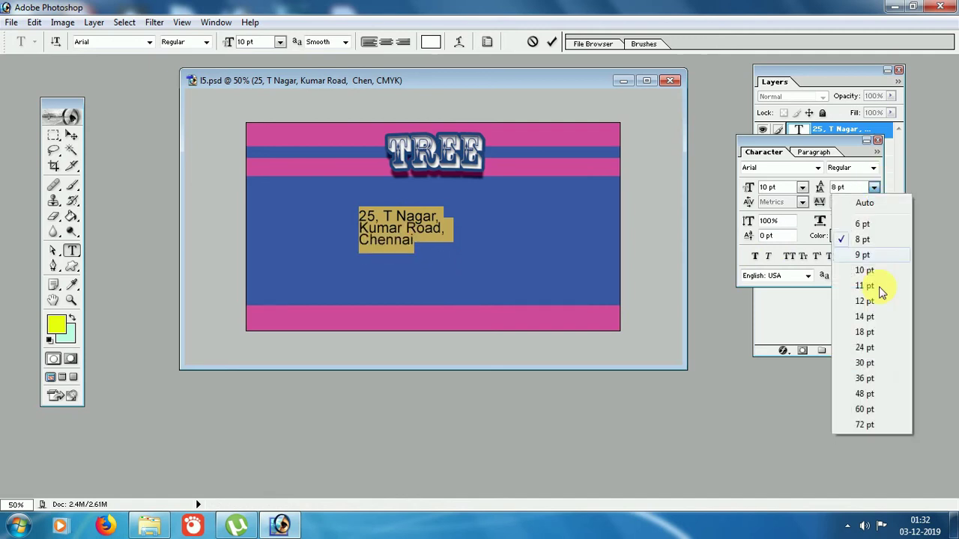
click(873, 285)
click(875, 189)
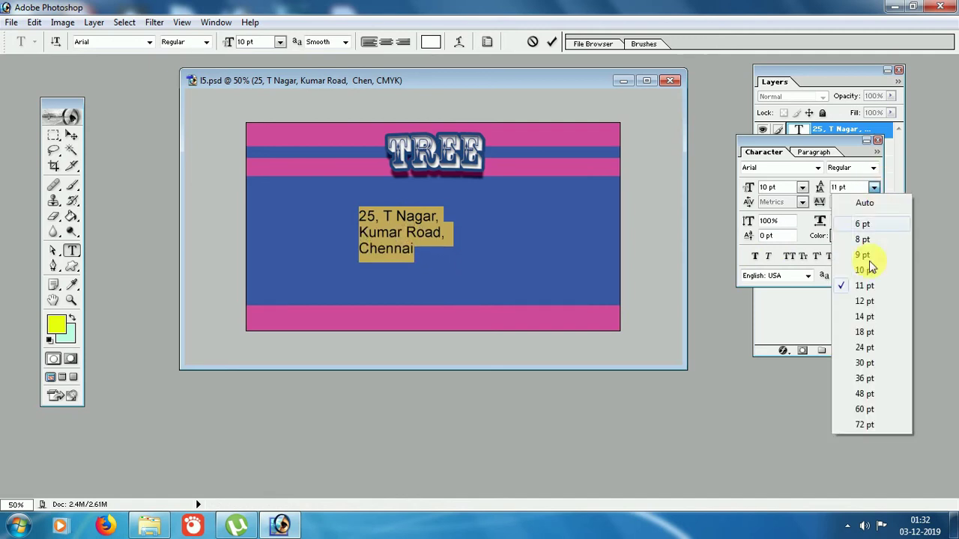
click(870, 307)
click(874, 187)
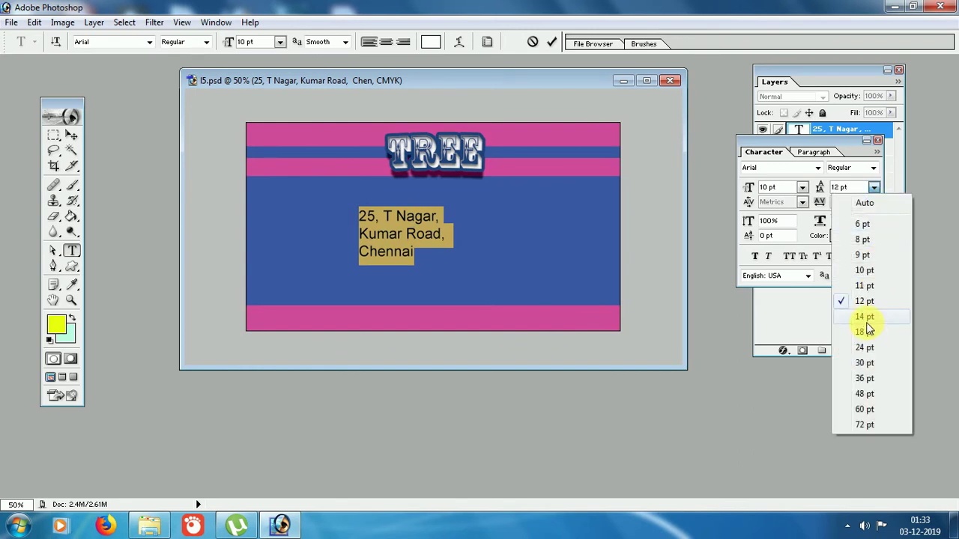
click(866, 332)
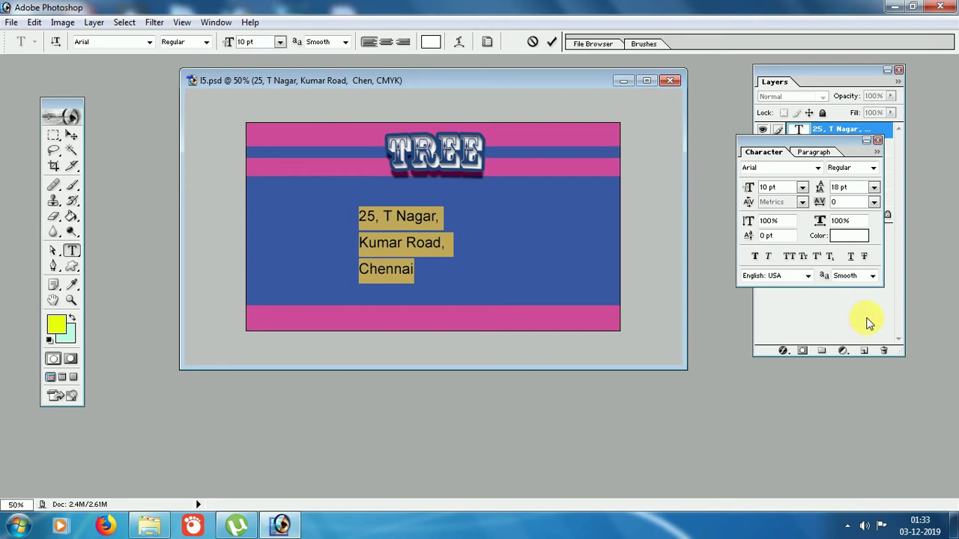
Step: Retry 8 and 9 pt leading, settle on 18 pt, and reselect all three lines
click(874, 189)
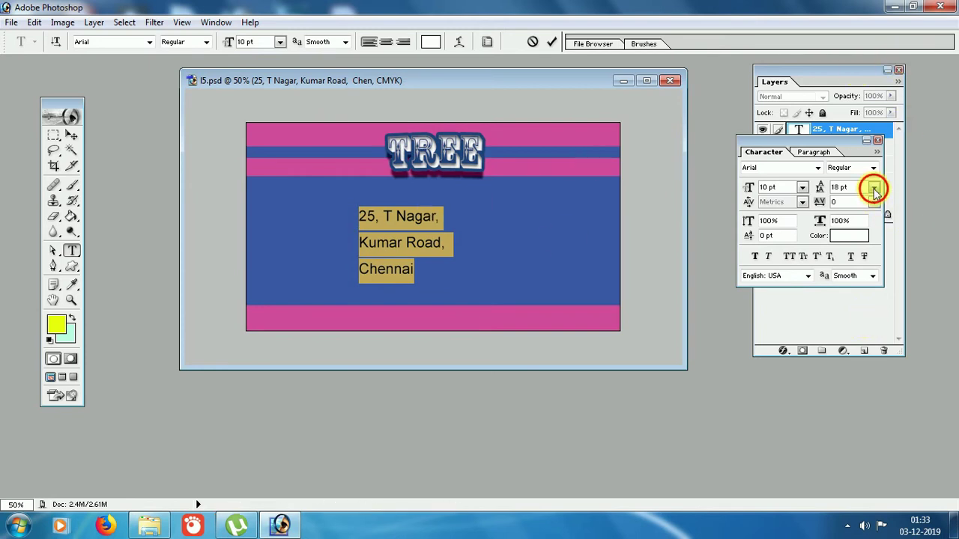
click(866, 241)
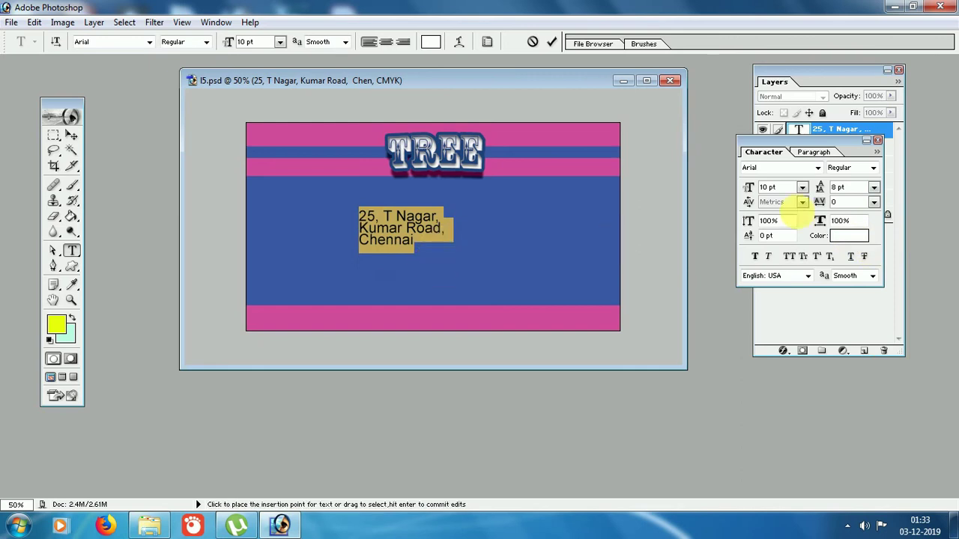
click(874, 187)
click(871, 251)
click(875, 187)
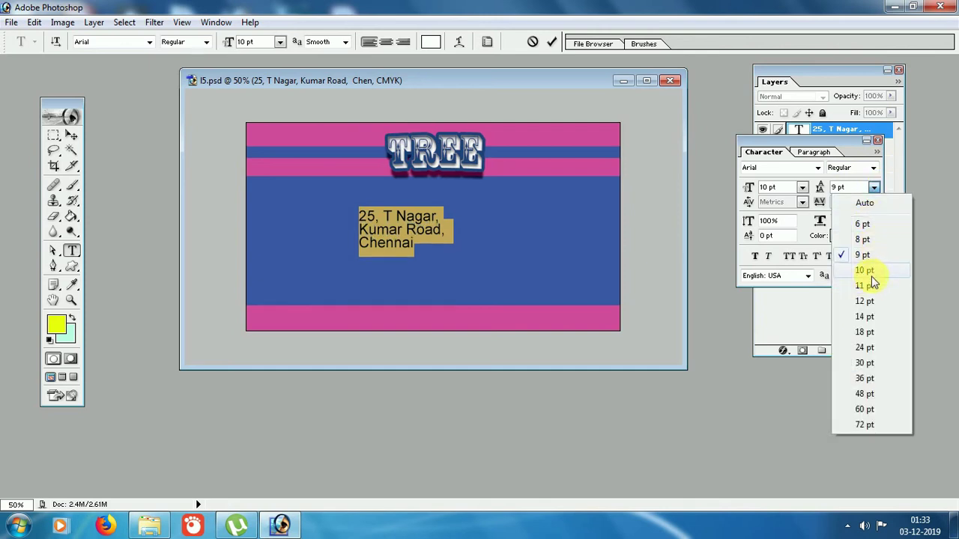
click(865, 332)
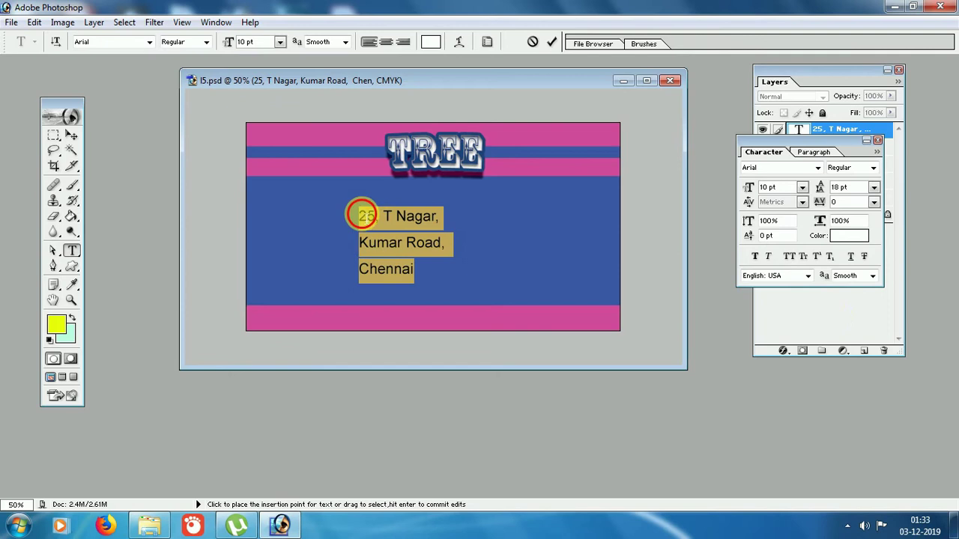
click(361, 215)
drag(364, 217, 317, 208)
click(413, 276)
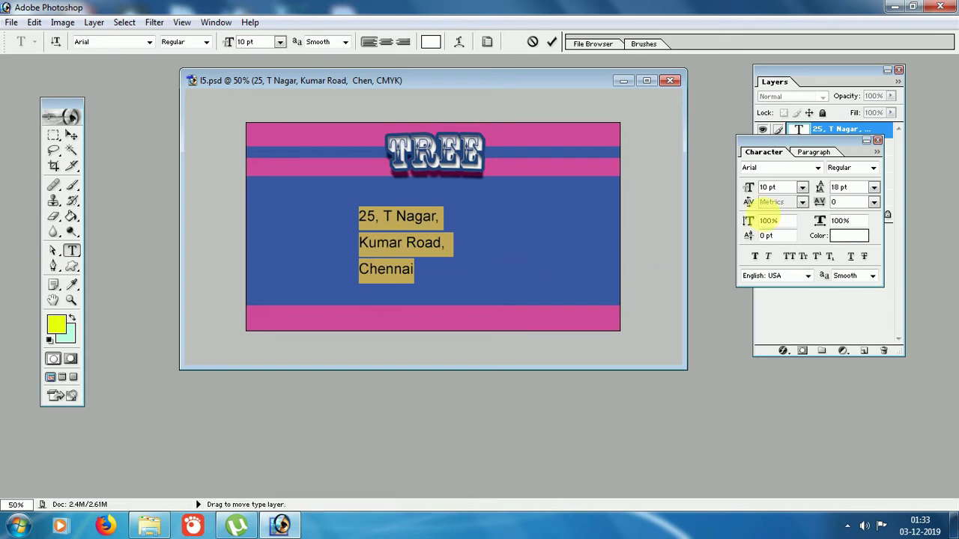
click(874, 203)
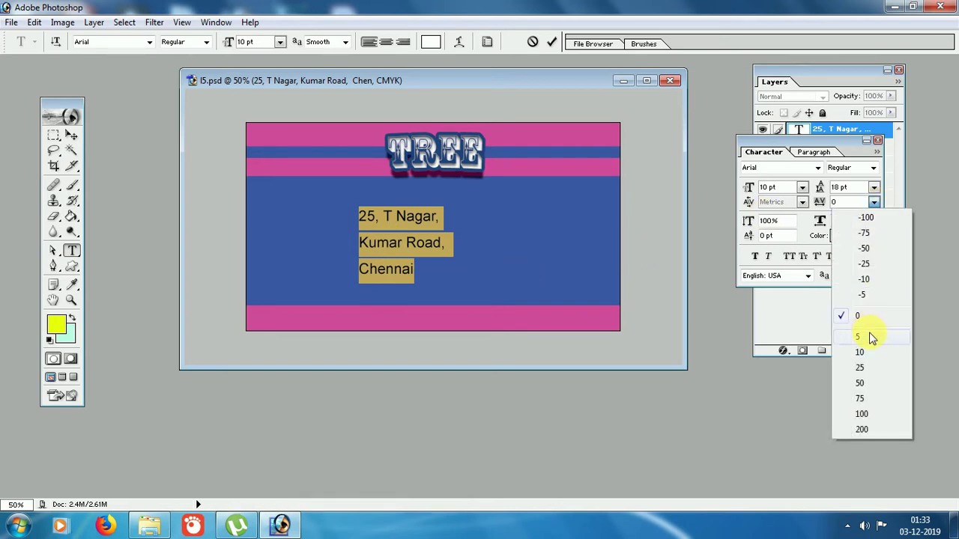
click(869, 352)
click(874, 200)
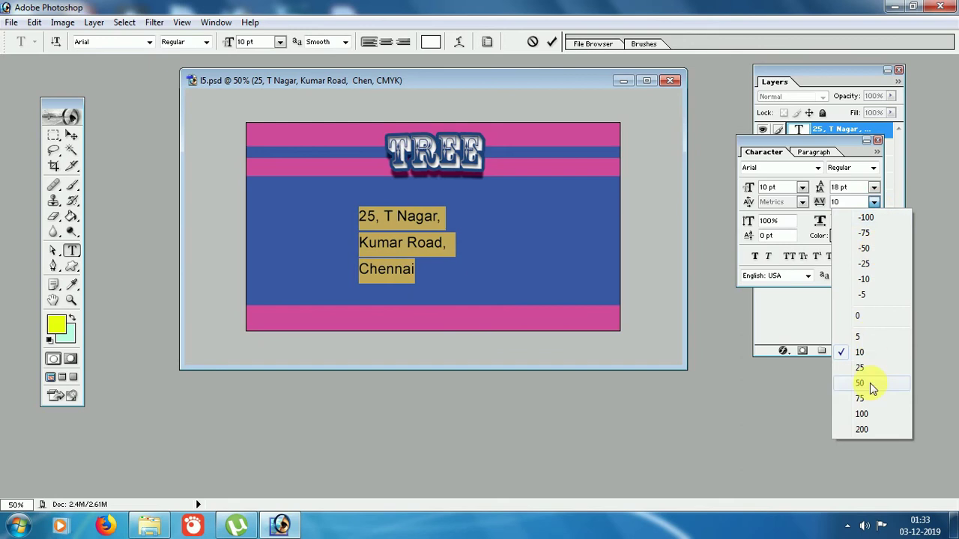
click(869, 383)
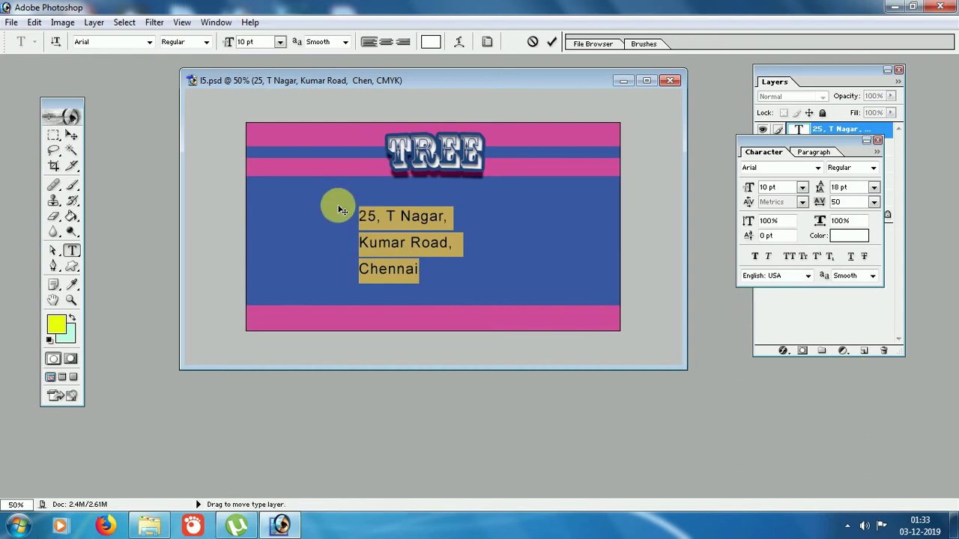
click(382, 217)
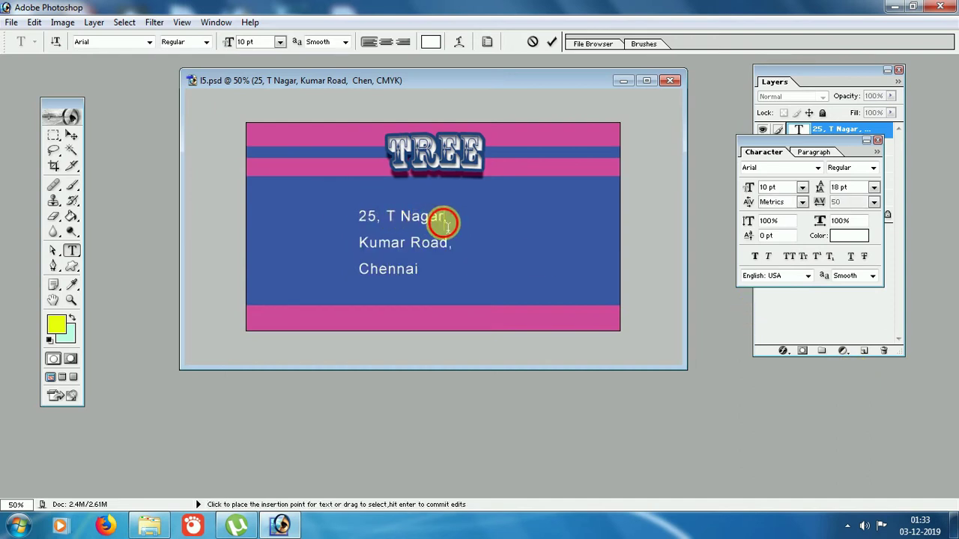
click(375, 218)
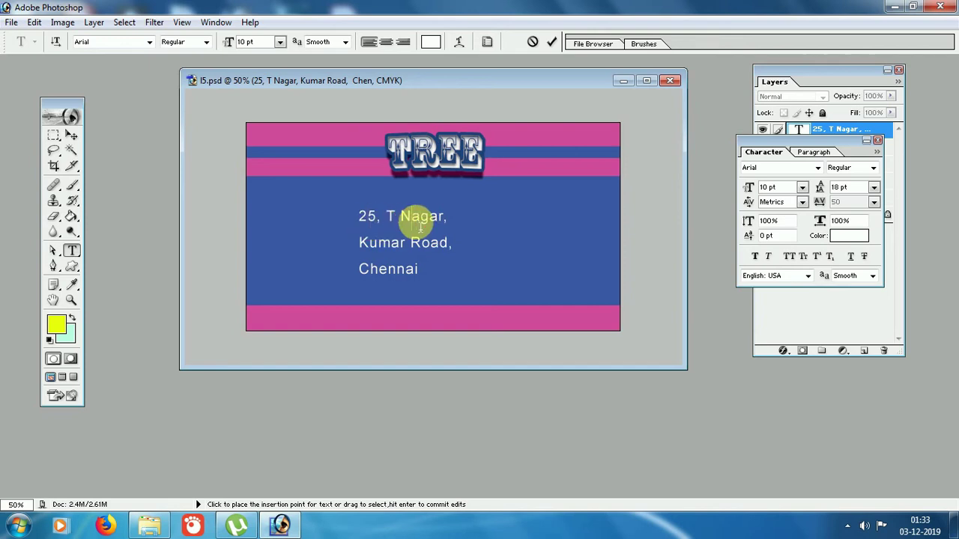
click(874, 202)
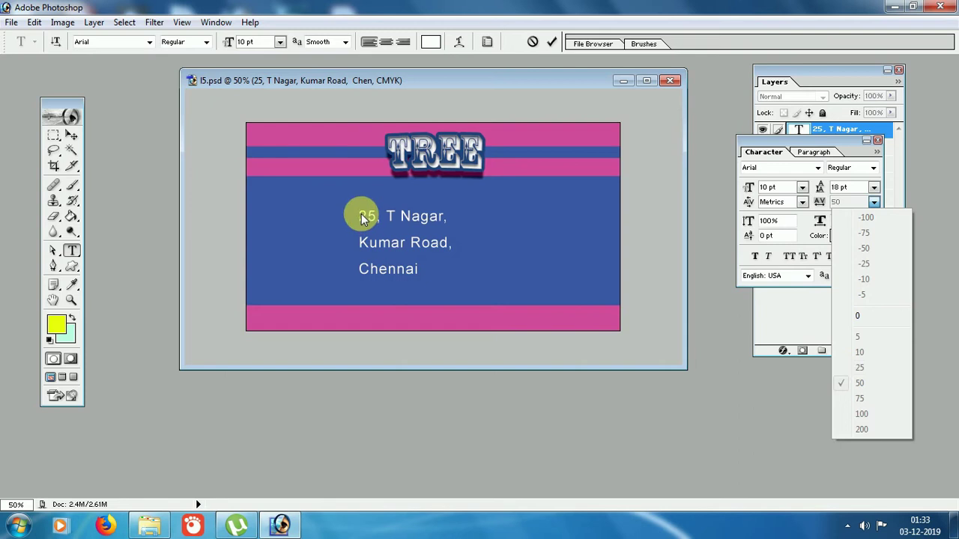
click(371, 224)
drag(370, 225, 445, 293)
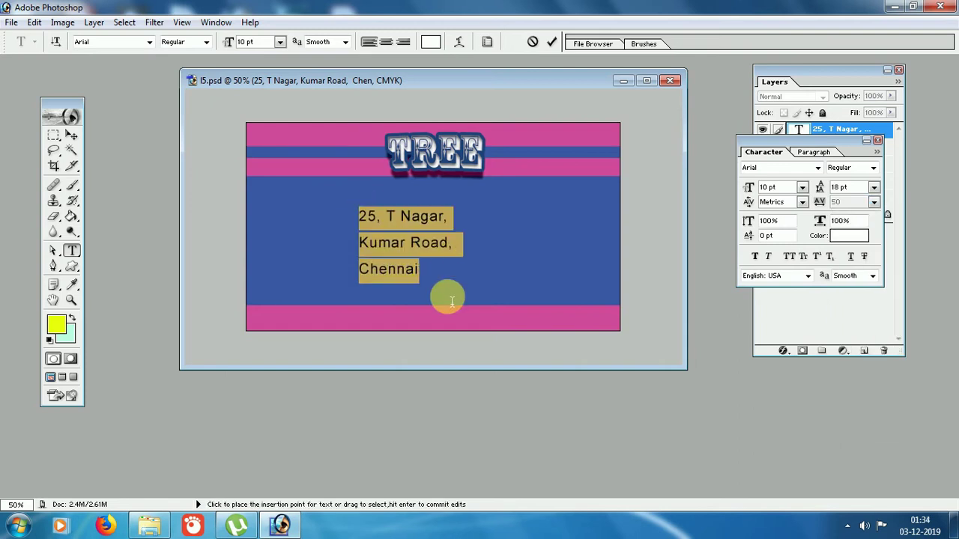
click(874, 202)
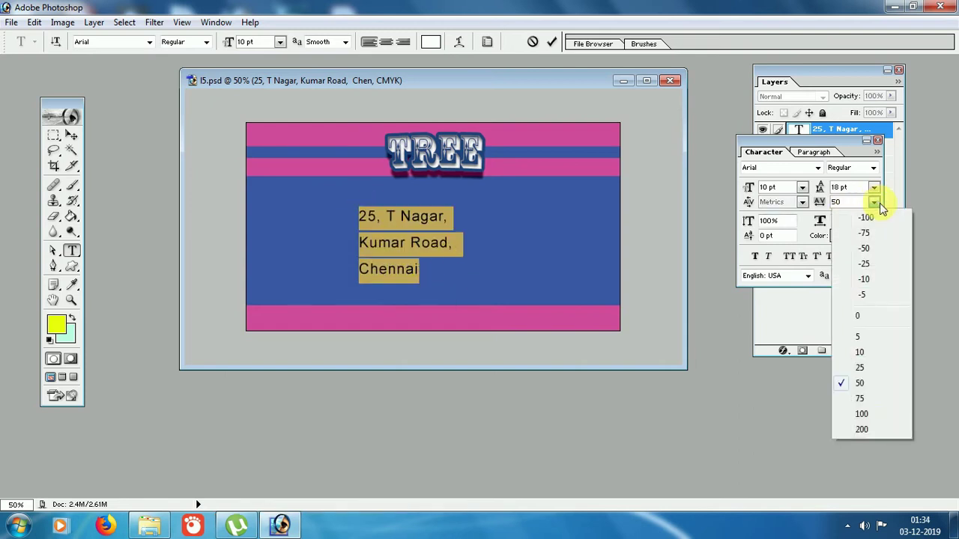
click(863, 429)
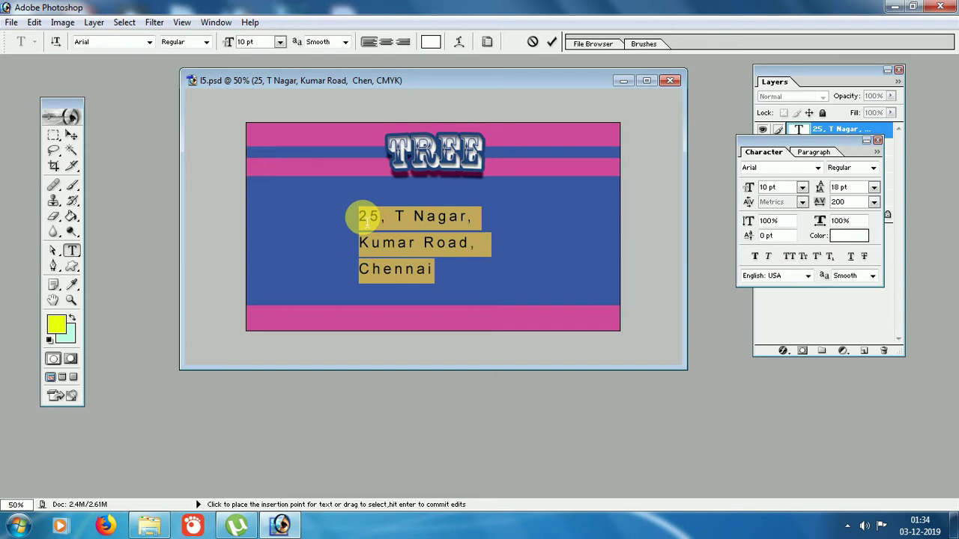
click(874, 202)
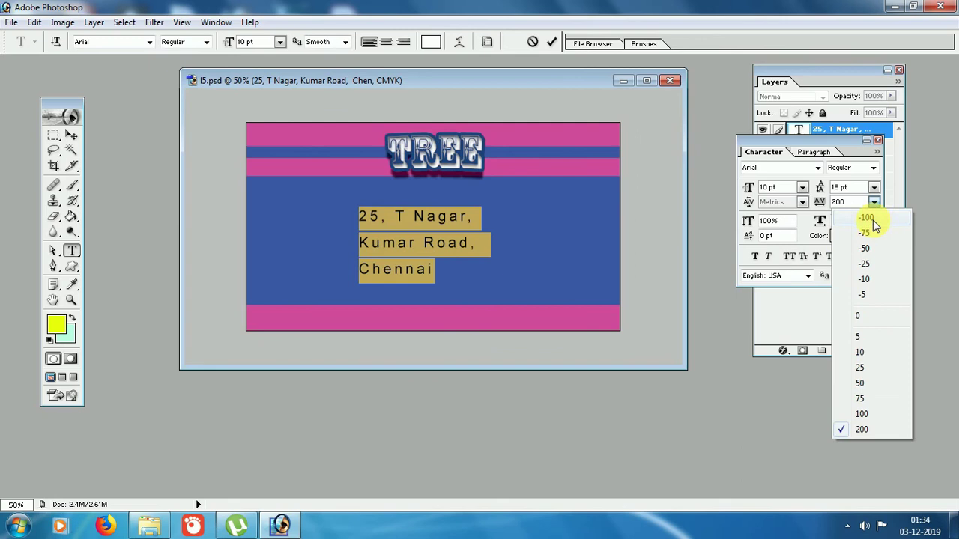
click(858, 316)
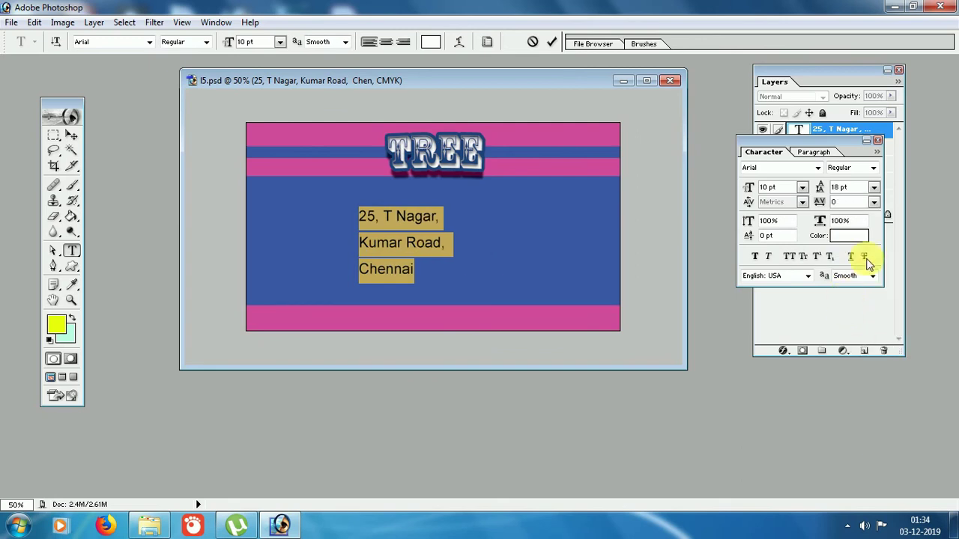
Step: Set the address text's vertical scale to 50% and commit the edit
double_click(775, 223)
text(50)
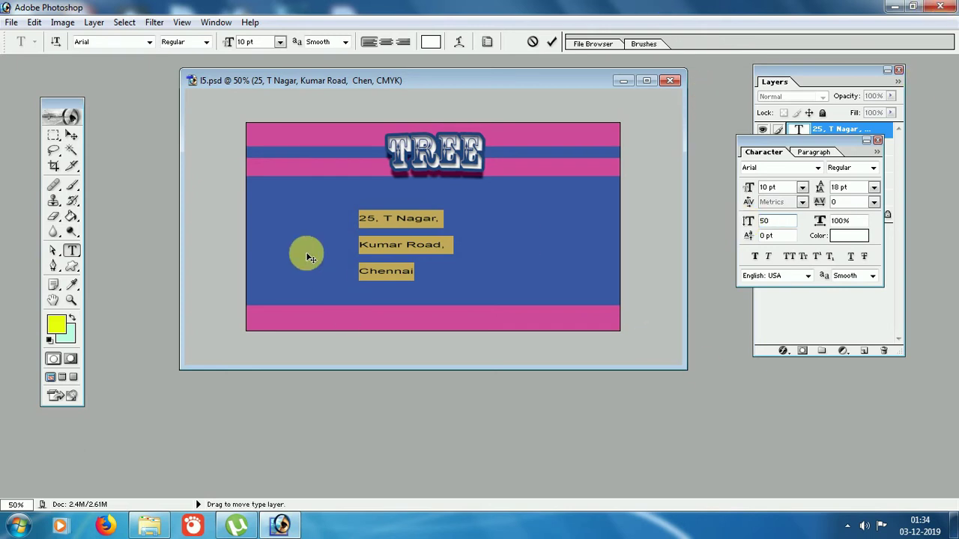
click(78, 141)
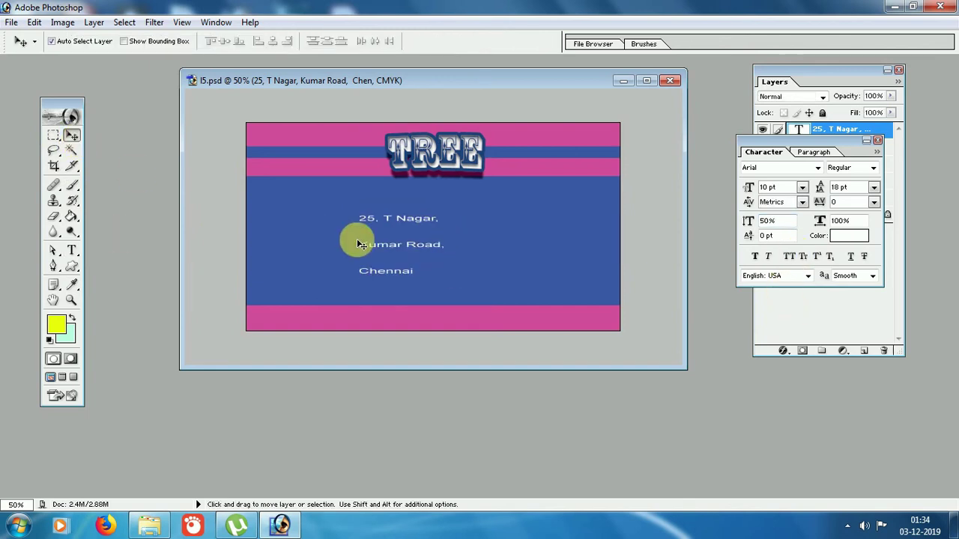
Step: Drag the address text down so '25, T Nagar,' sits on the bottom pink stripe
click(443, 328)
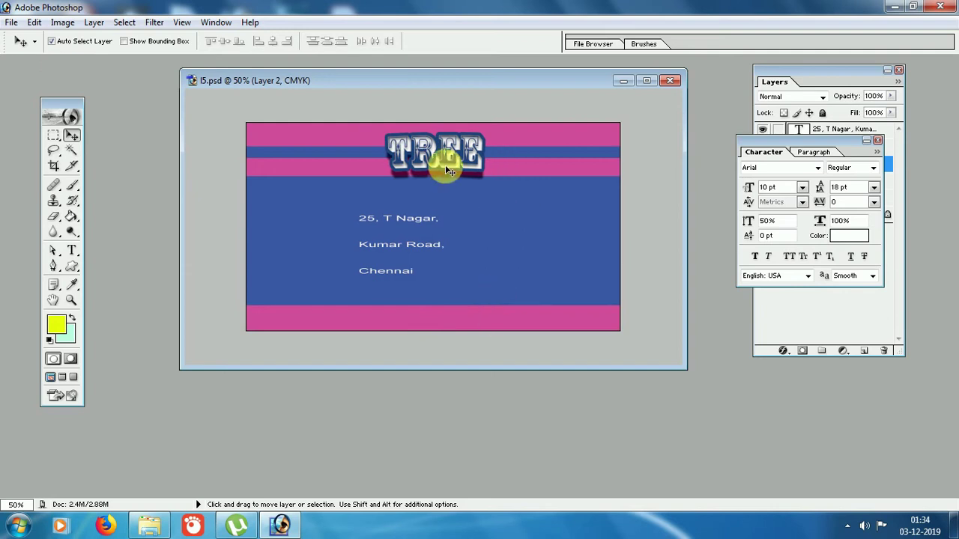
click(368, 222)
click(370, 223)
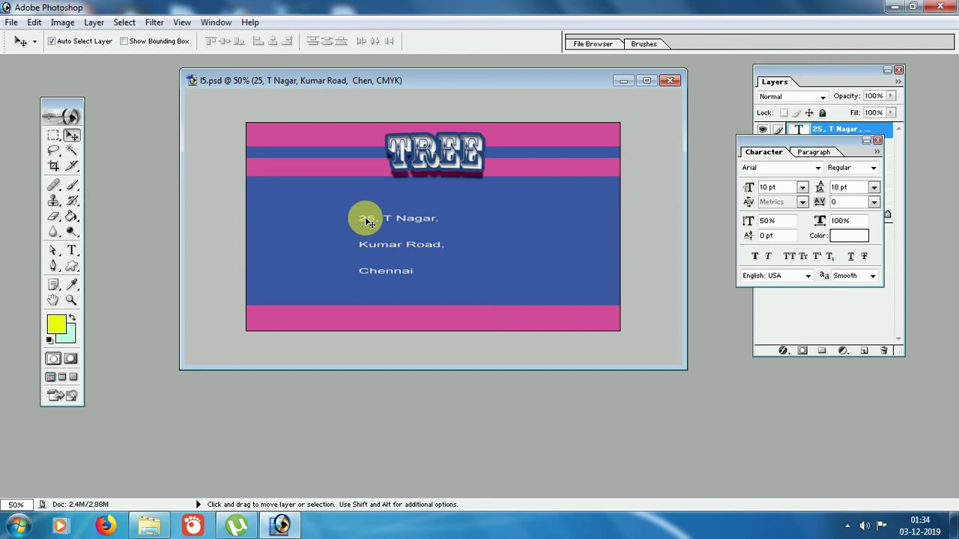
drag(369, 222, 314, 312)
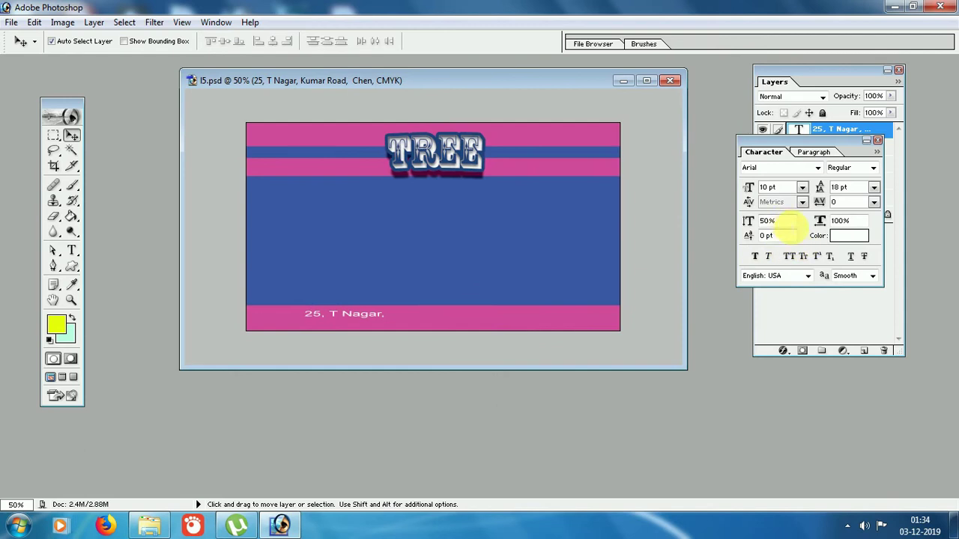
Step: Set the address text's vertical scale back to 100%
click(787, 222)
text(100)
key(Return)
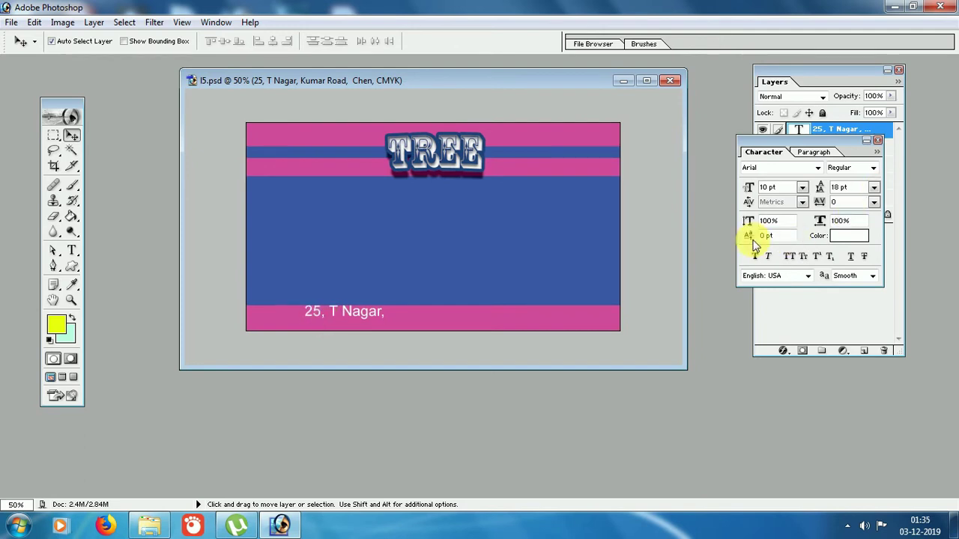
Step: Set the address text's horizontal scale to 50%, narrowing '25, T Nagar,' to half width
click(840, 221)
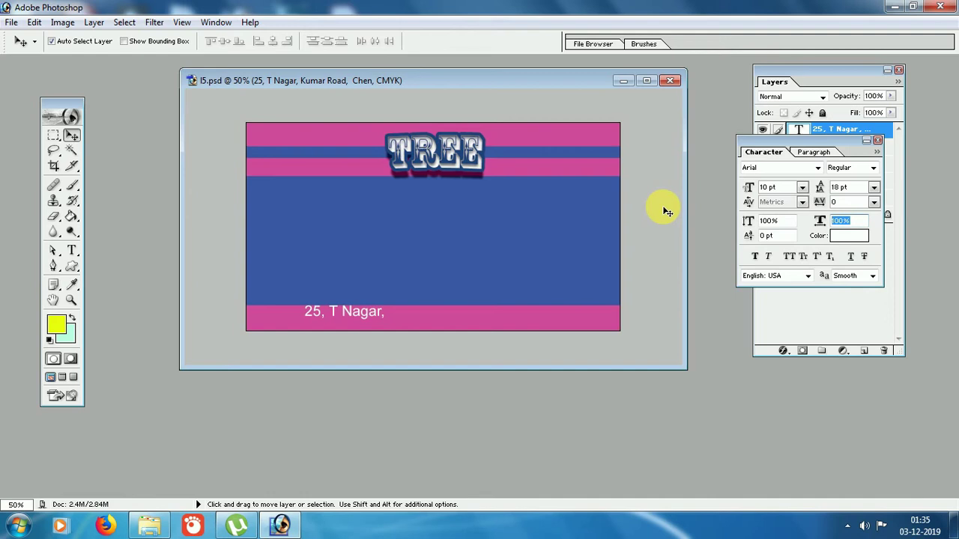
text(5)
key(Return)
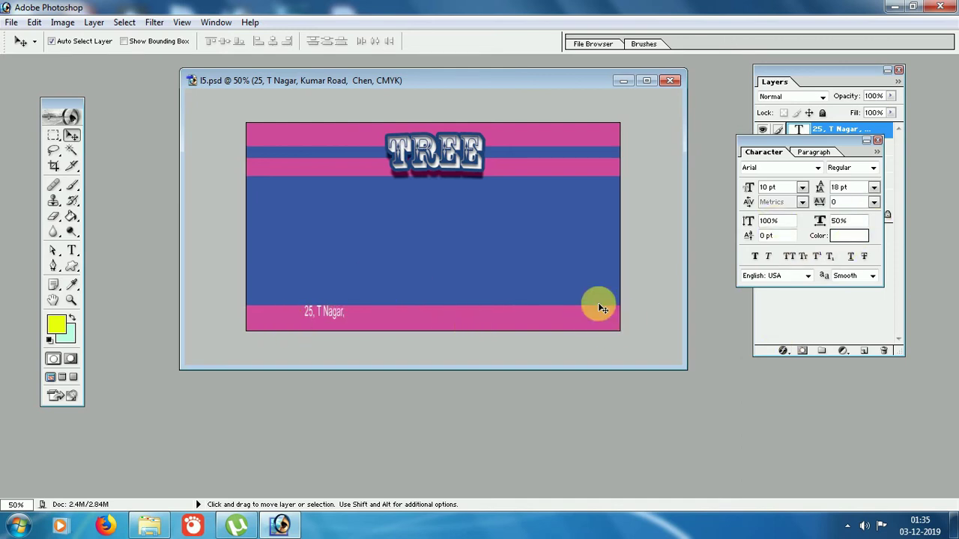
click(53, 135)
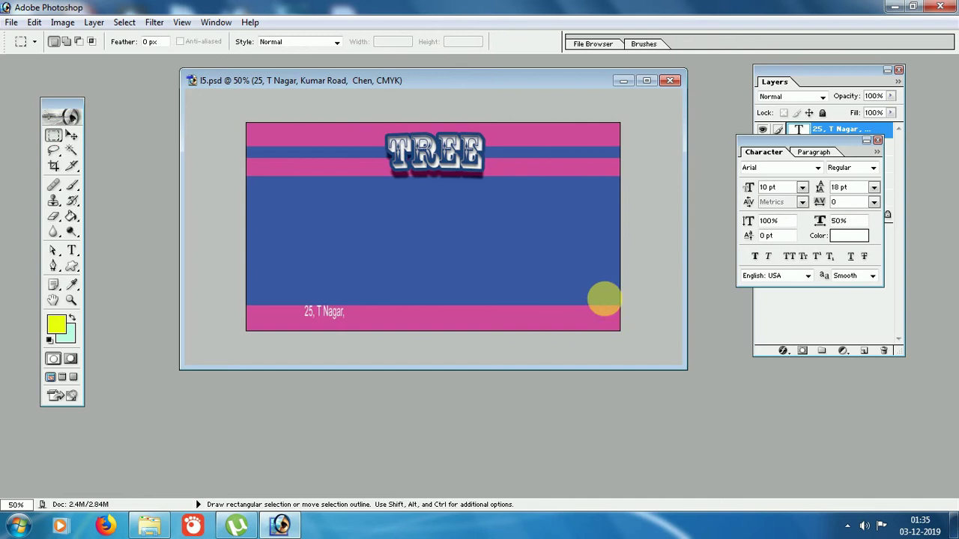
Step: Select a small square at the bottom-right corner and fill it yellow on a new layer
drag(573, 301, 621, 328)
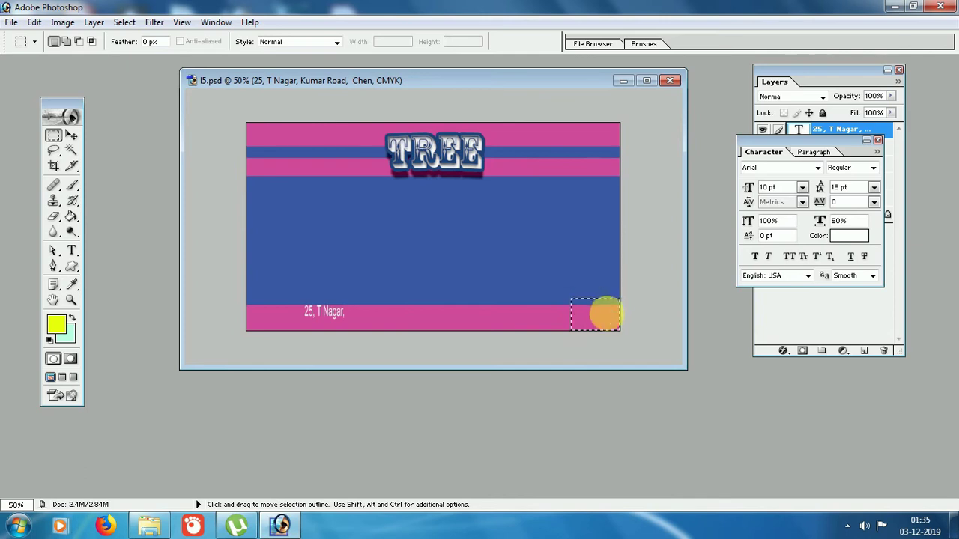
click(605, 304)
drag(595, 301, 622, 330)
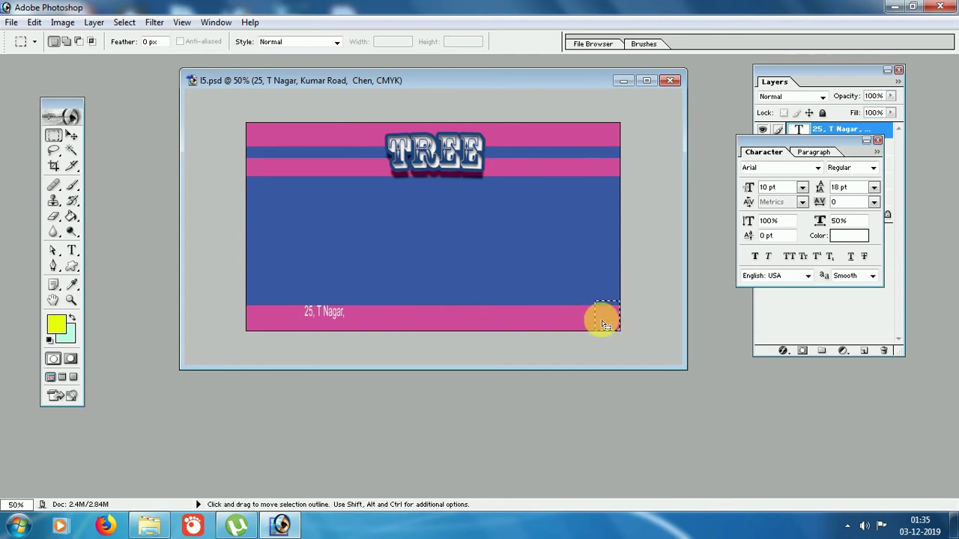
click(71, 218)
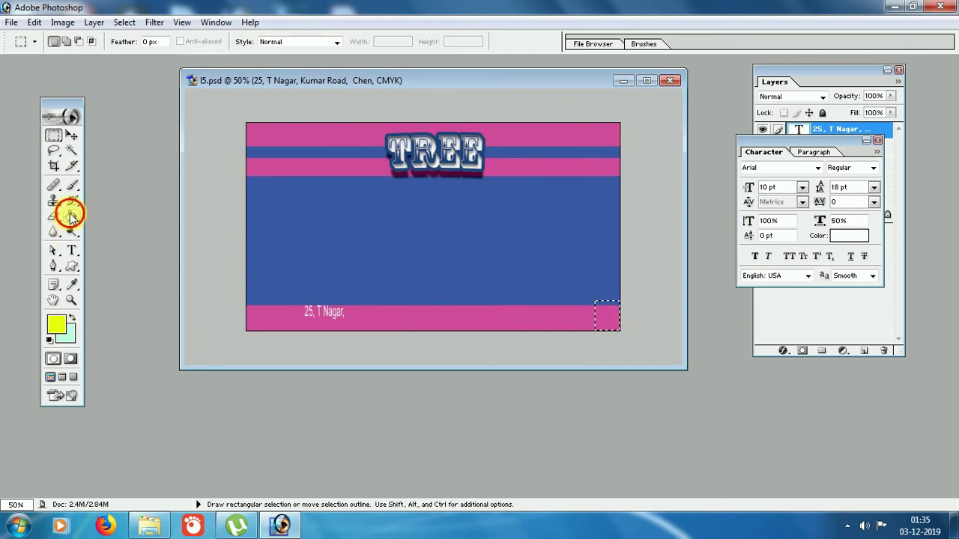
click(866, 350)
click(607, 316)
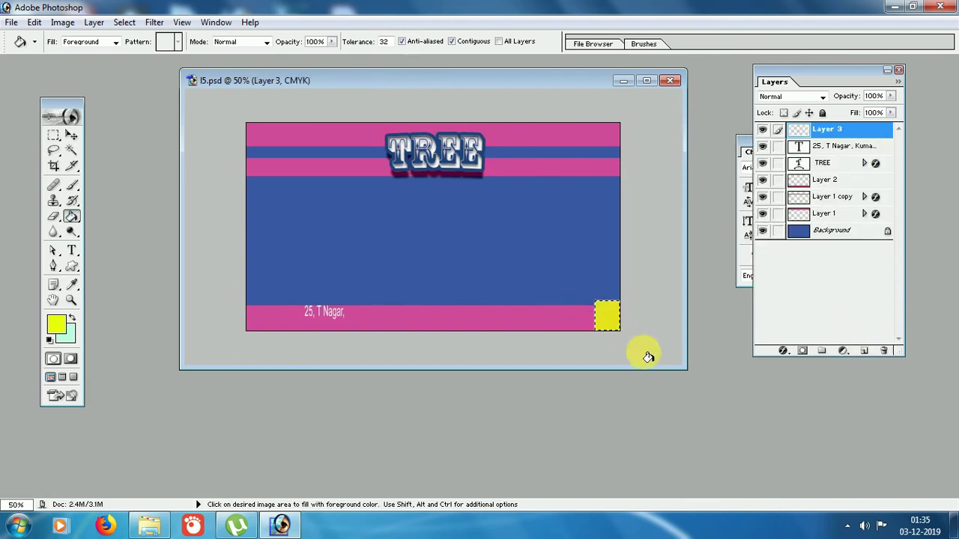
click(71, 134)
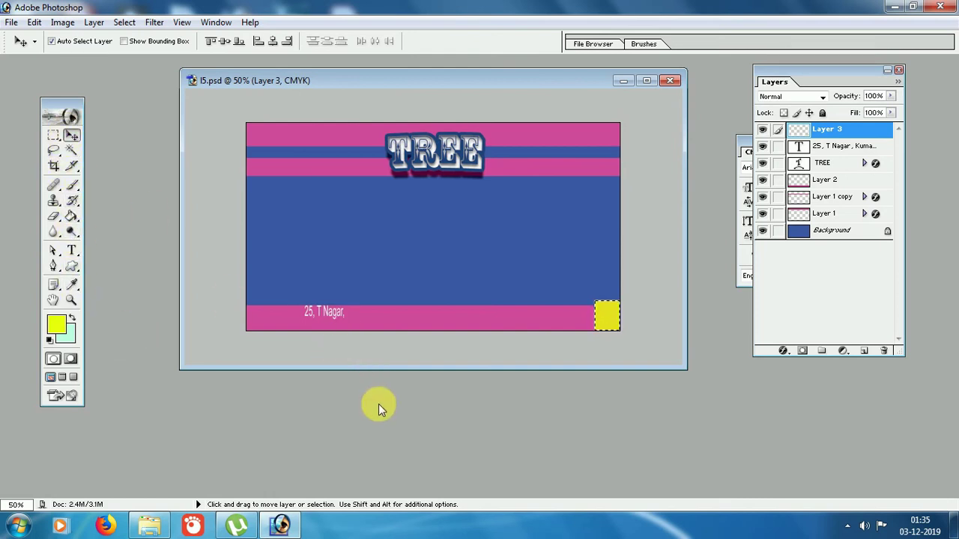
Step: Drag the address text onto the yellow square and reset colours to black and white
click(332, 313)
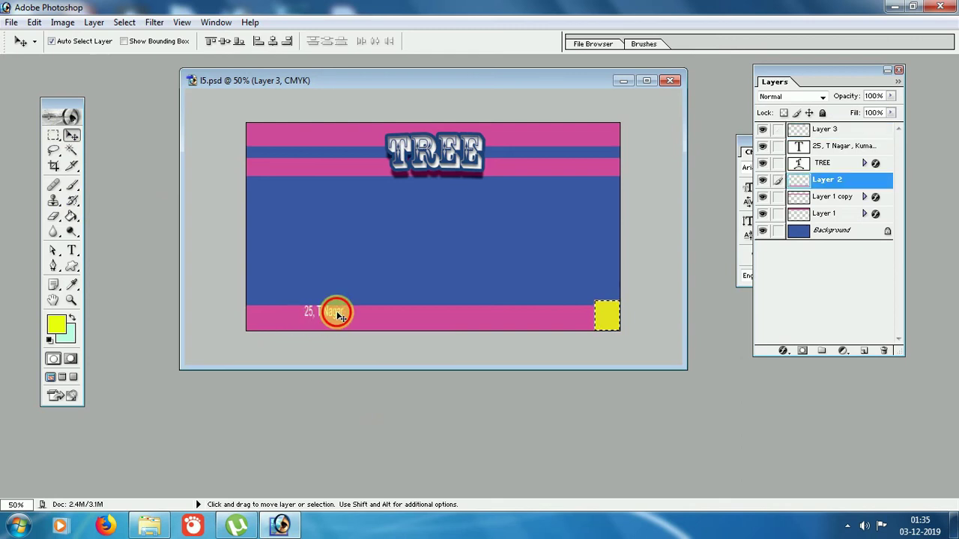
click(336, 319)
drag(337, 320, 621, 322)
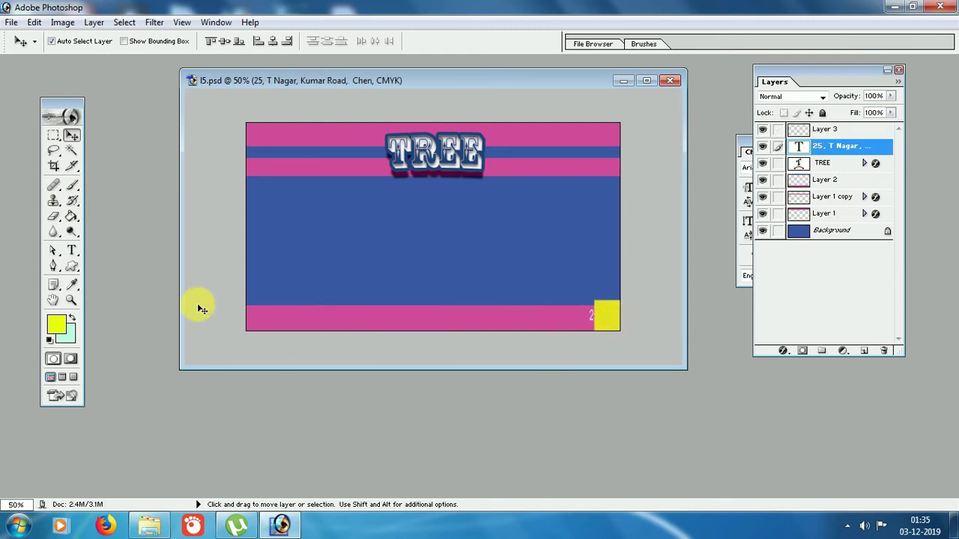
click(72, 250)
double_click(602, 317)
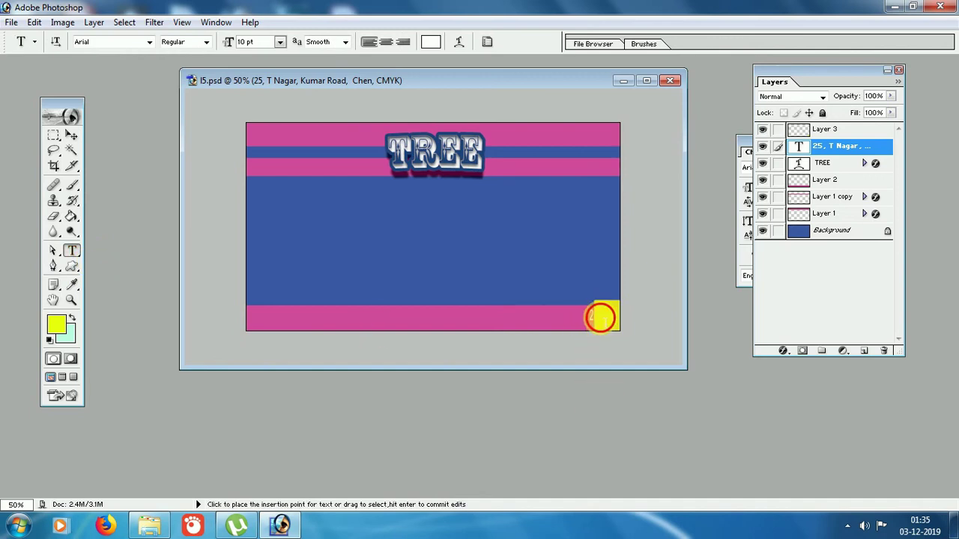
click(48, 339)
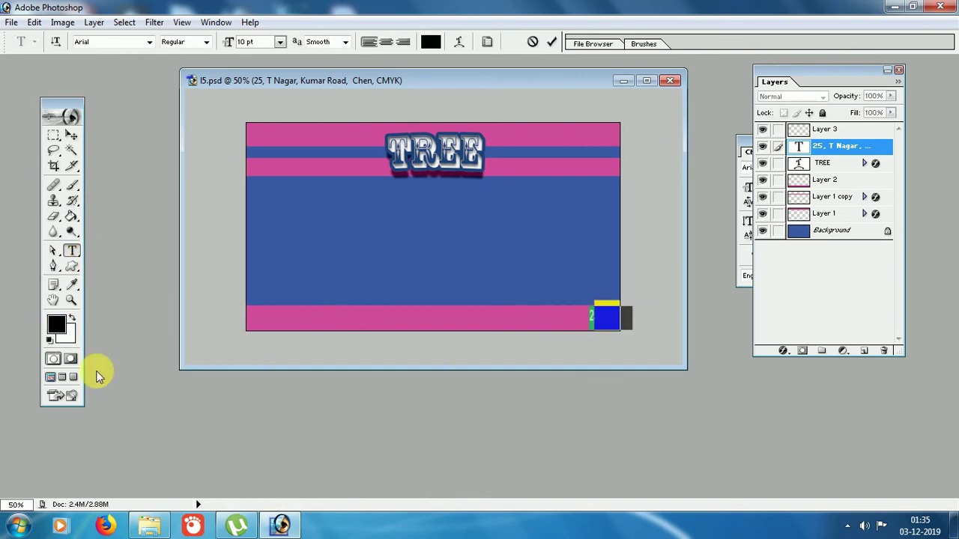
click(72, 137)
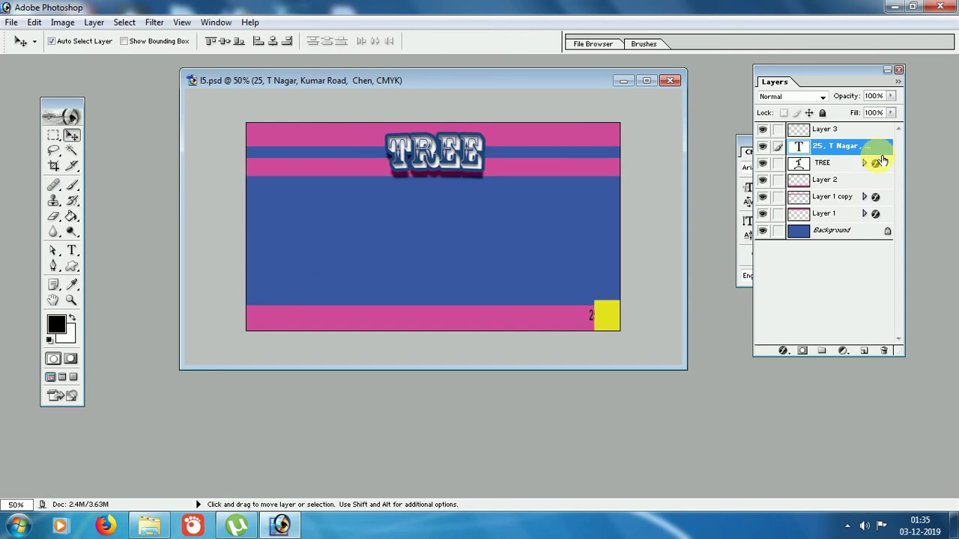
Step: Stack the address layer above Layer 3 and select all of its text
drag(878, 153, 870, 131)
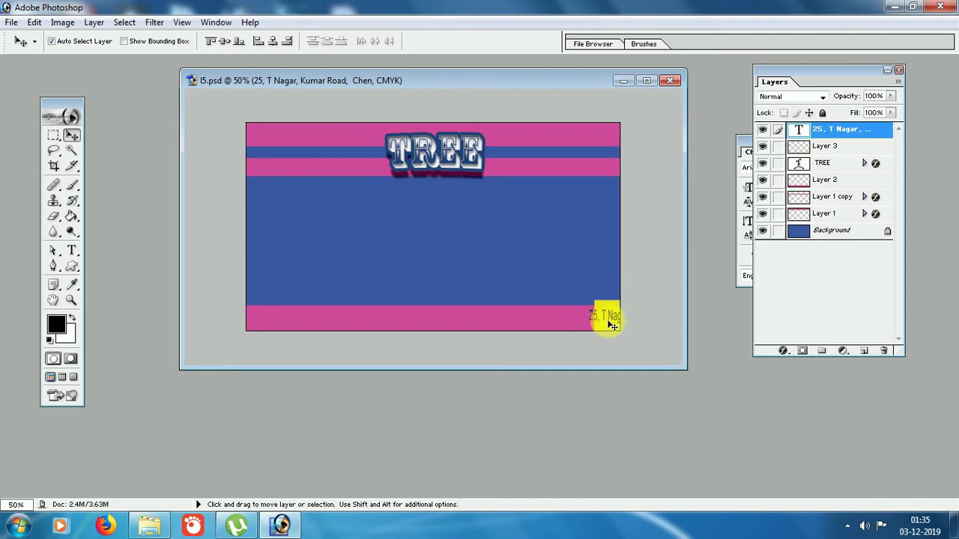
click(72, 250)
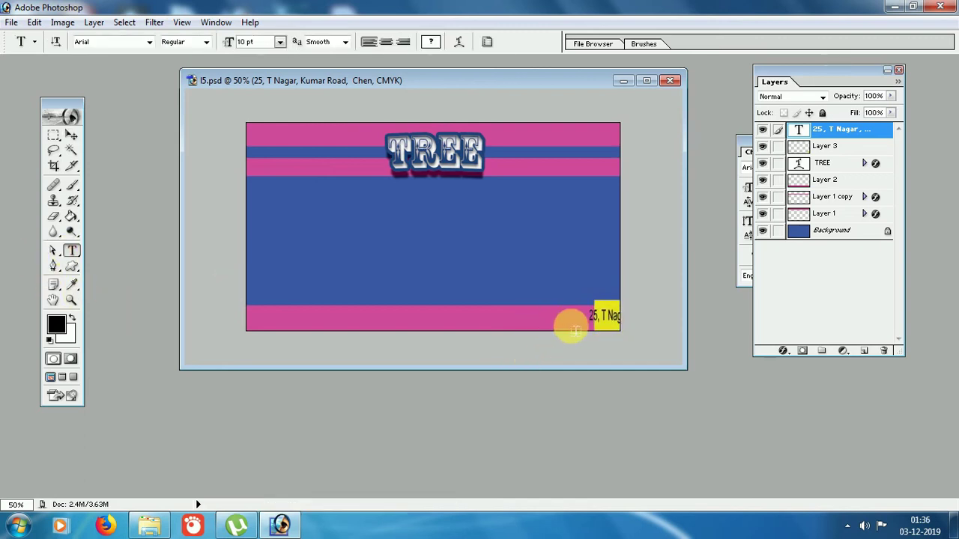
drag(588, 315, 668, 325)
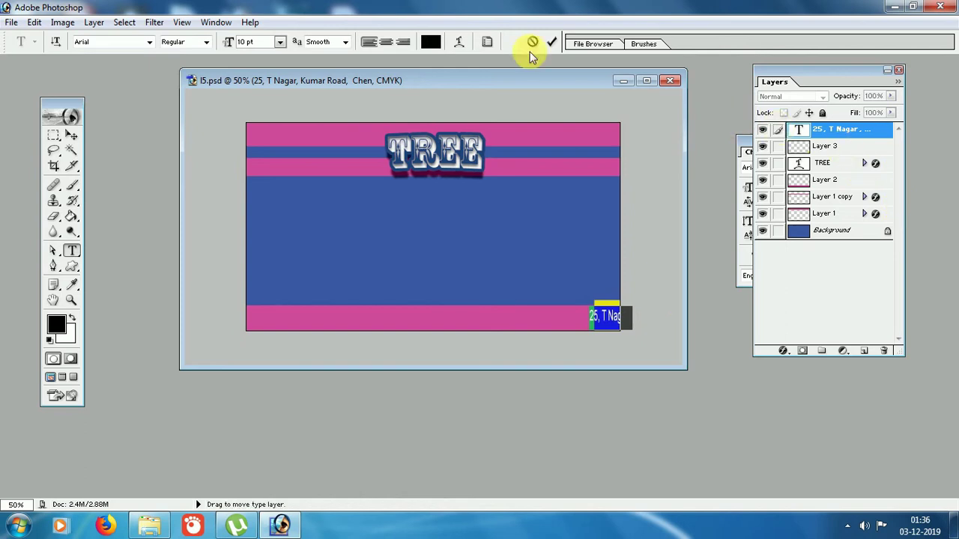
click(743, 142)
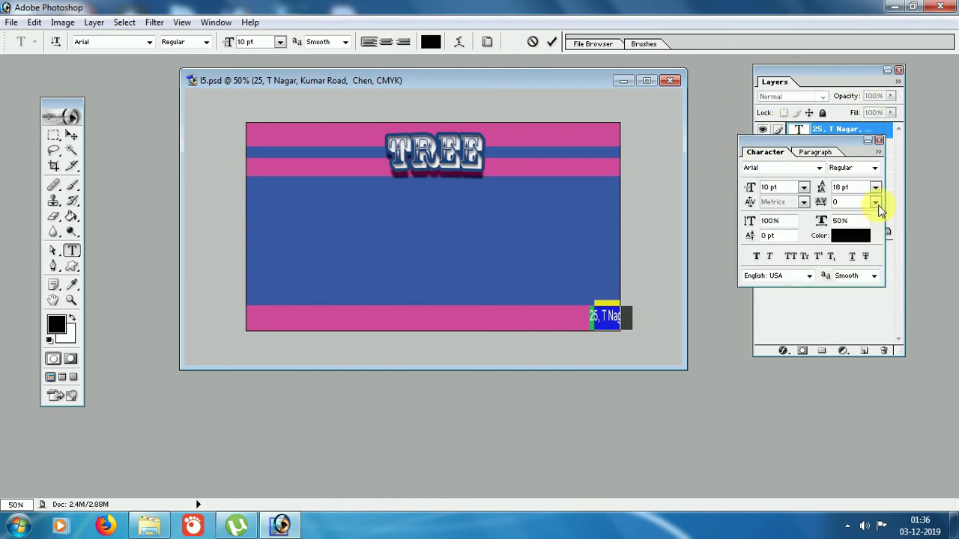
Step: Set the address text to 25% horizontal scale and 80% vertical scale
click(857, 225)
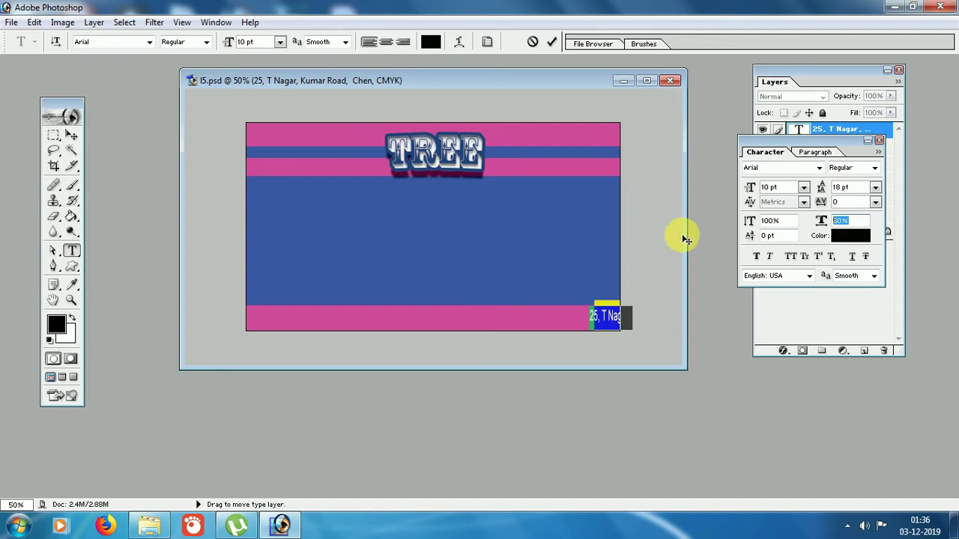
text(20)
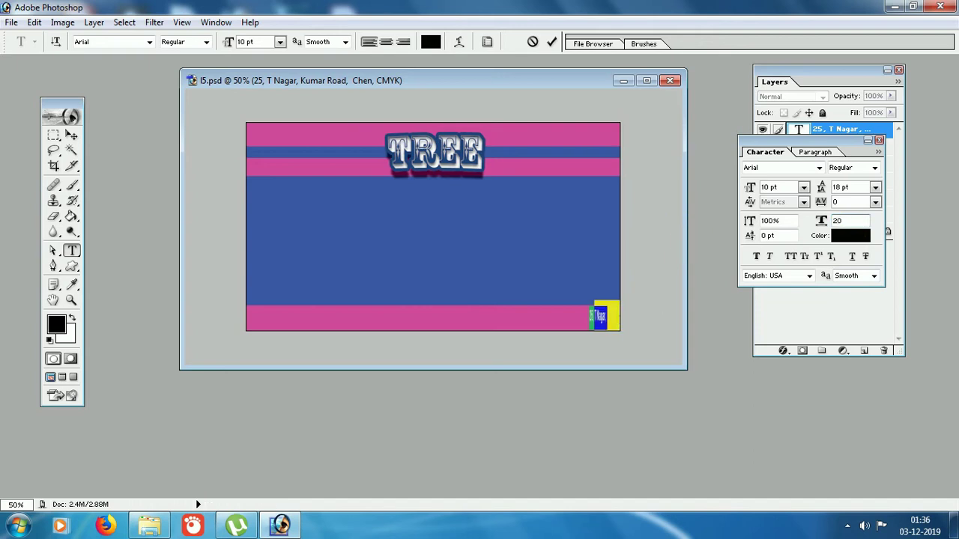
key(BackSpace)
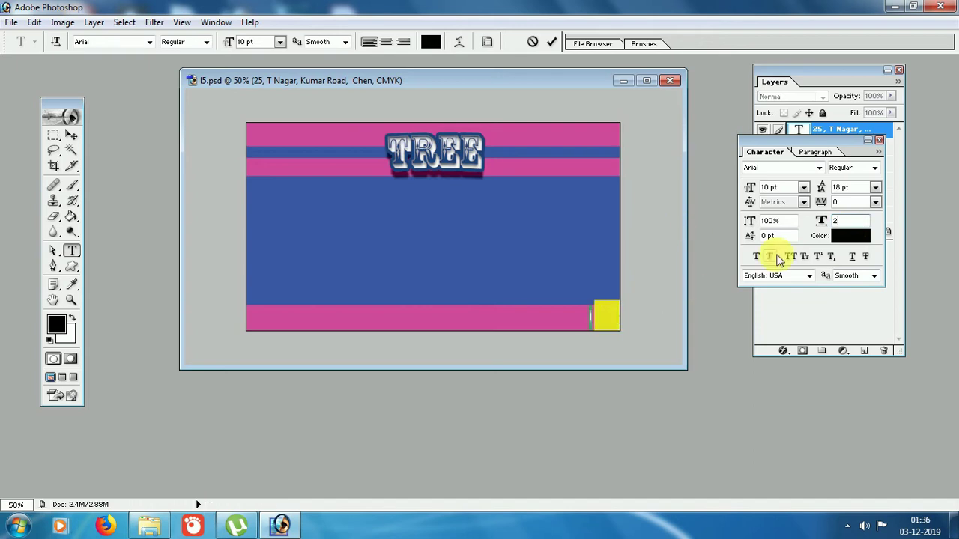
text(5)
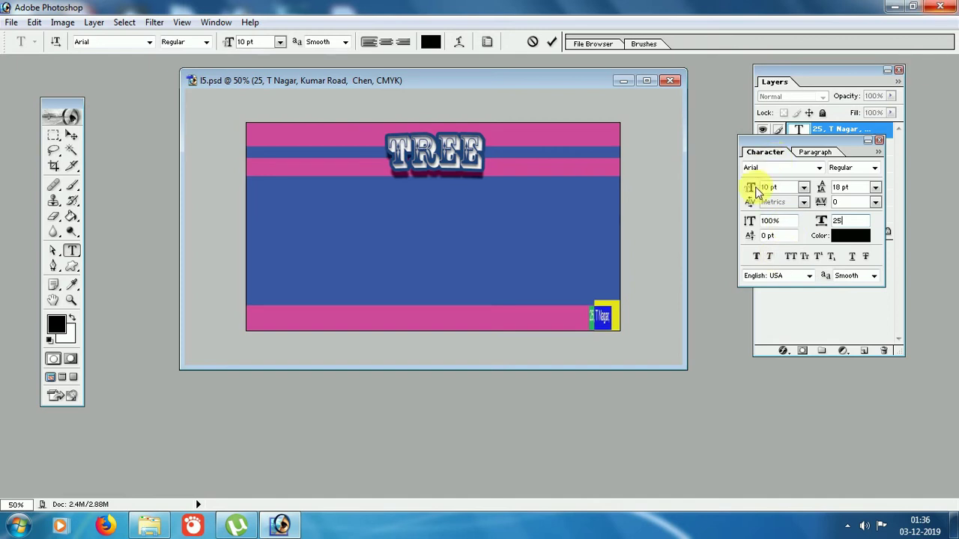
click(783, 223)
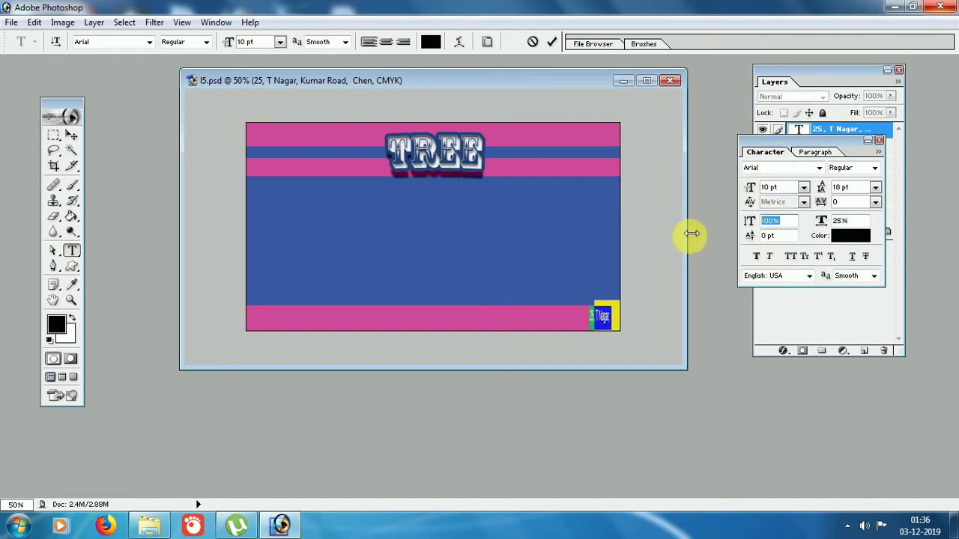
text(80)
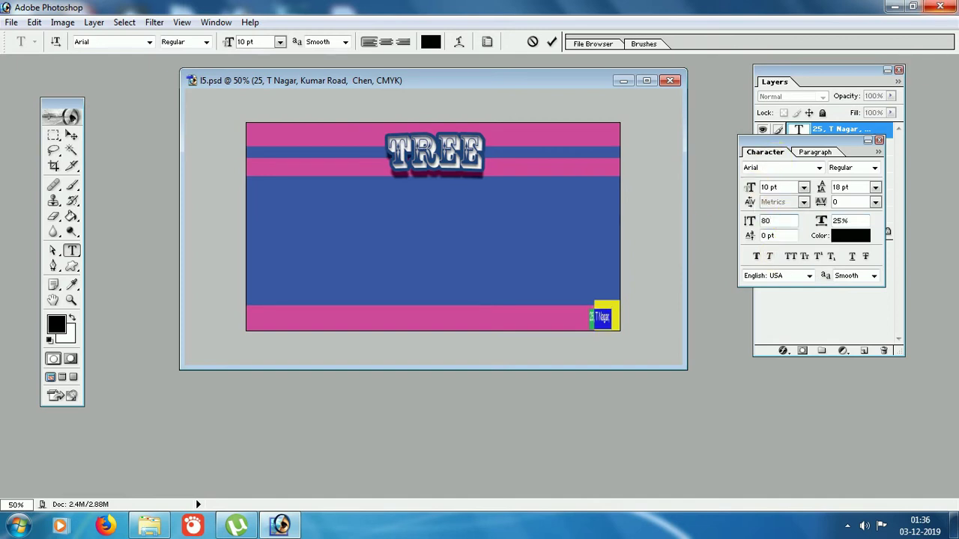
Step: Position the narrowed address text inside the yellow square
click(72, 136)
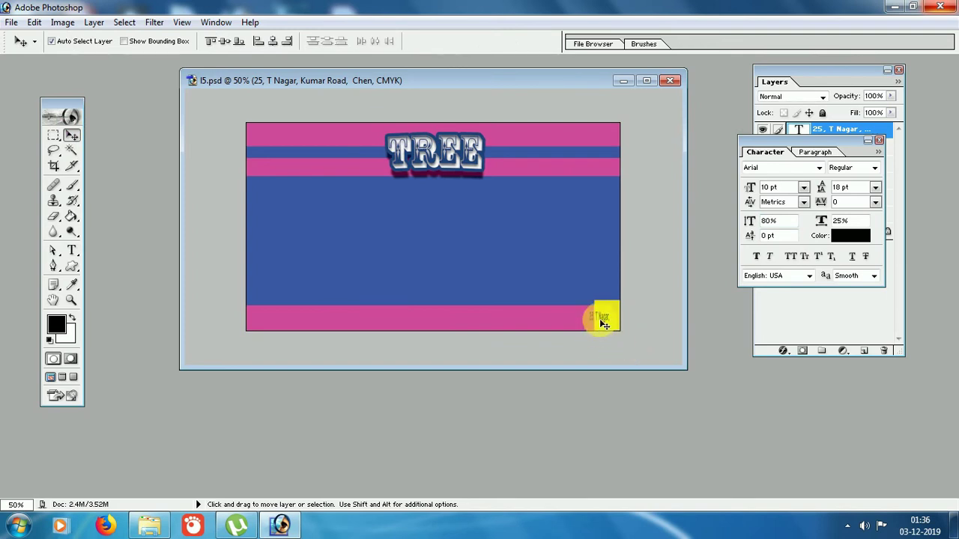
drag(606, 325, 608, 318)
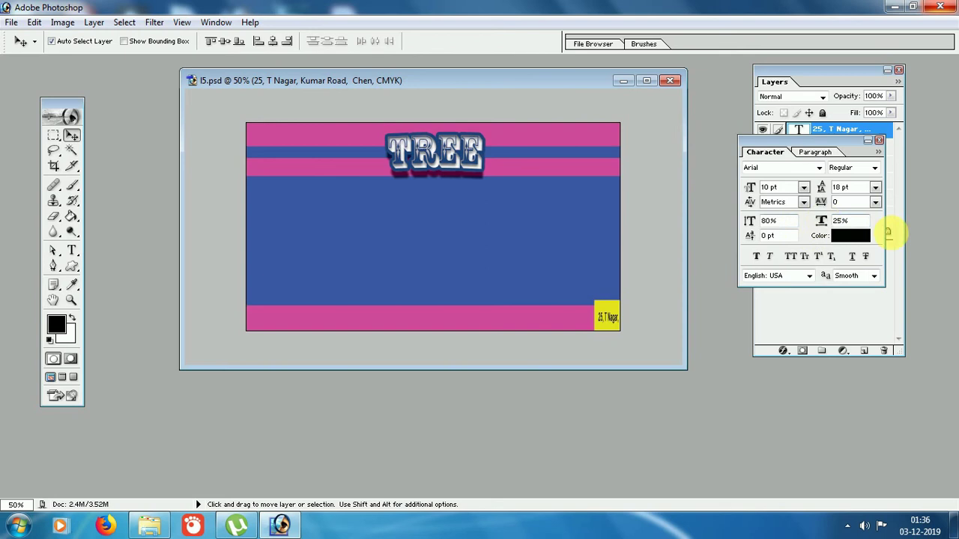
drag(606, 317, 605, 313)
click(609, 309)
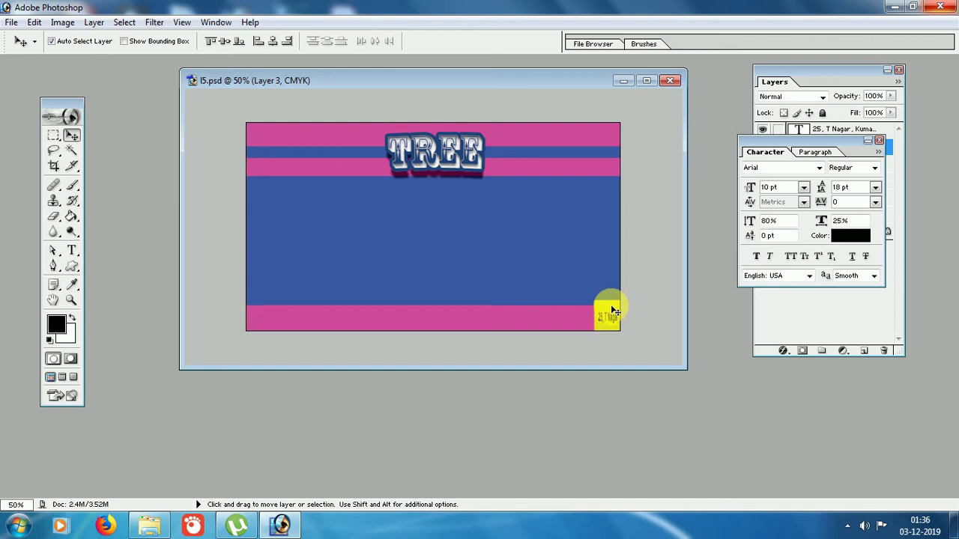
Step: Revisit the 80% vertical scale value in the Character palette and commit the text
double_click(772, 221)
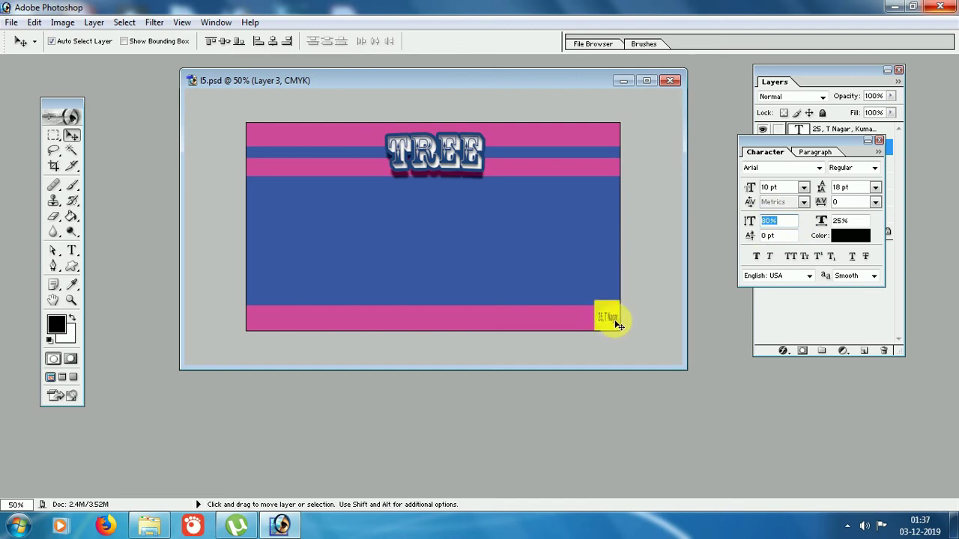
key(alt)
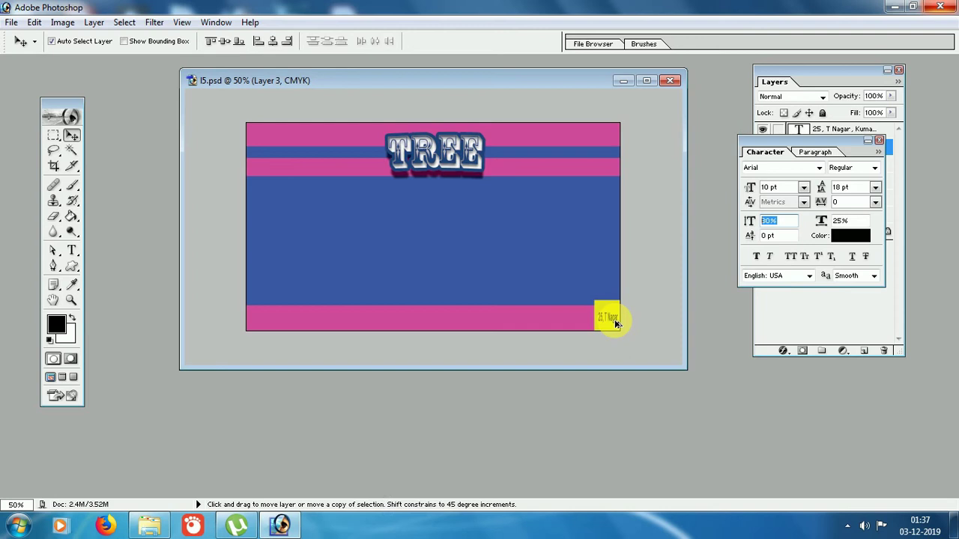
click(71, 136)
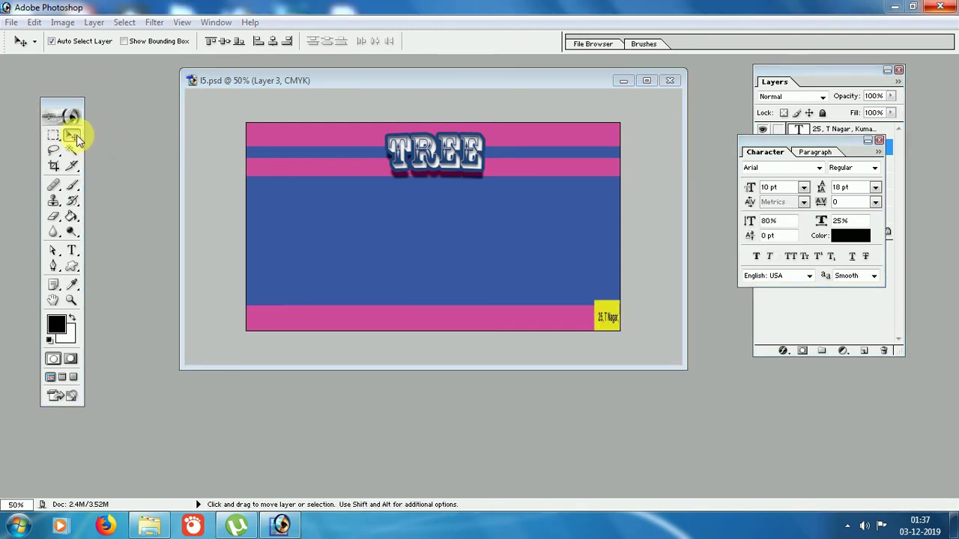
click(230, 252)
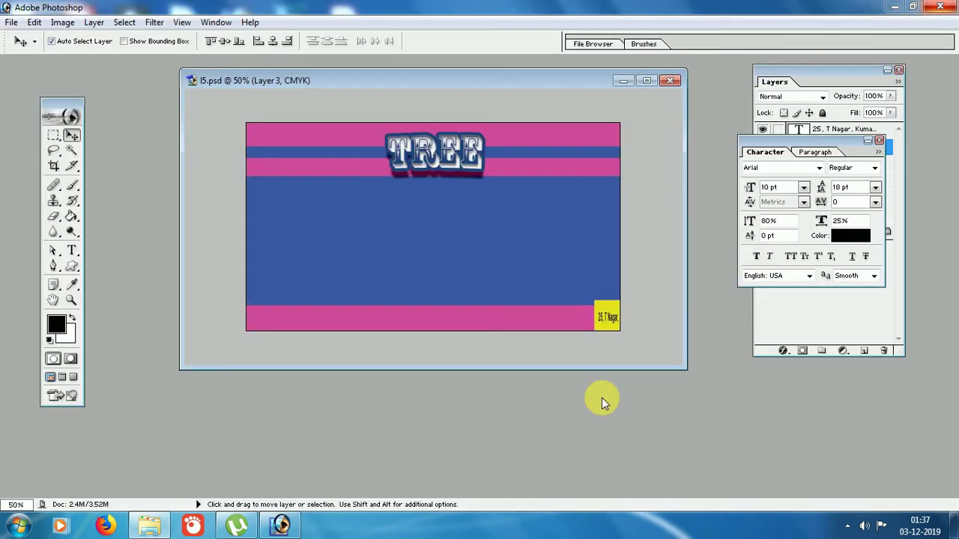
Step: Select the Background layer and drag the address text out of the yellow box
click(375, 211)
click(466, 231)
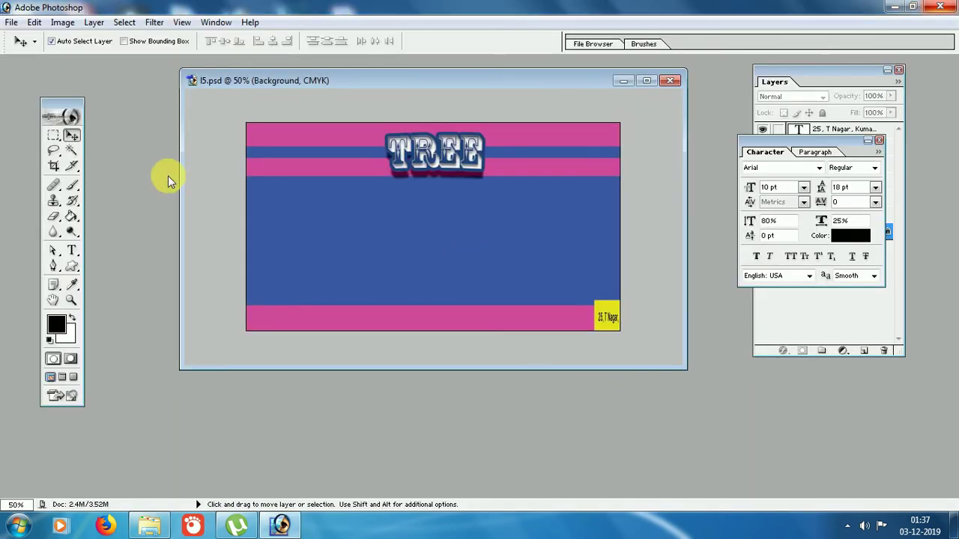
click(71, 150)
click(71, 135)
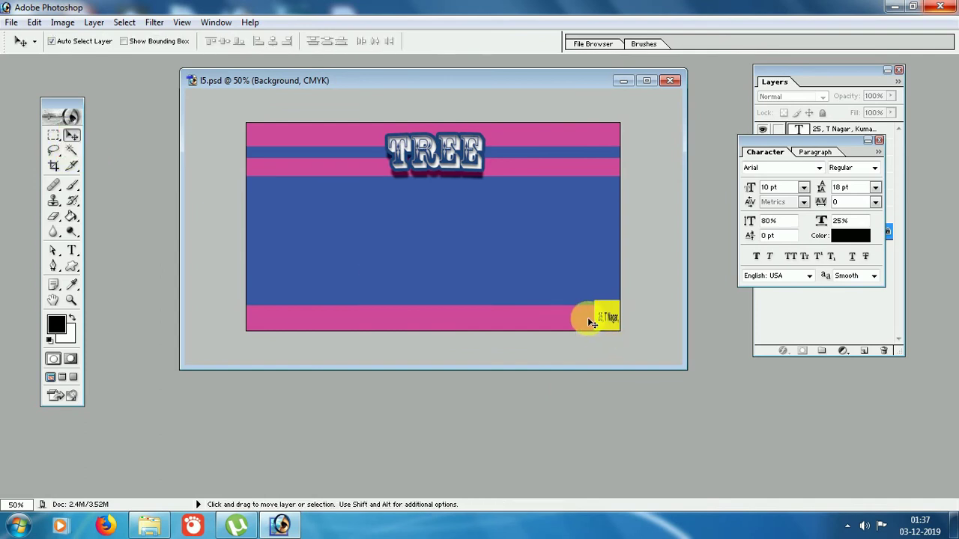
mouse_move(597, 320)
mouse_down()
mouse_move(606, 342)
mouse_move(632, 346)
mouse_up()
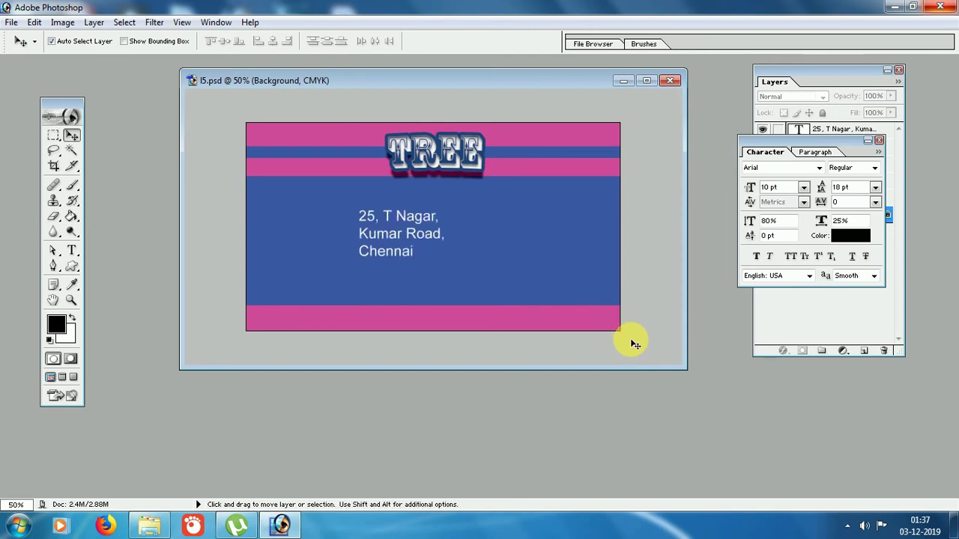
click(72, 253)
drag(358, 216, 448, 269)
click(817, 153)
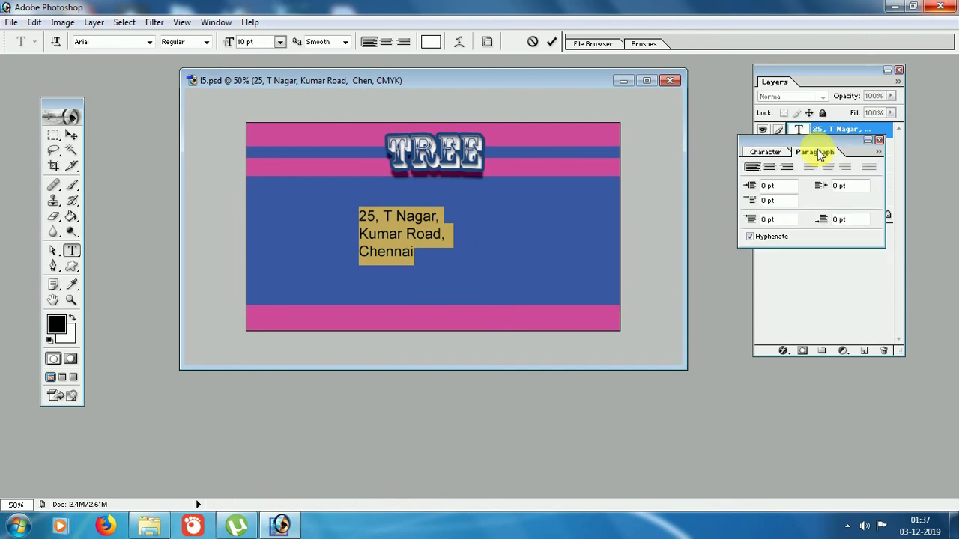
click(765, 152)
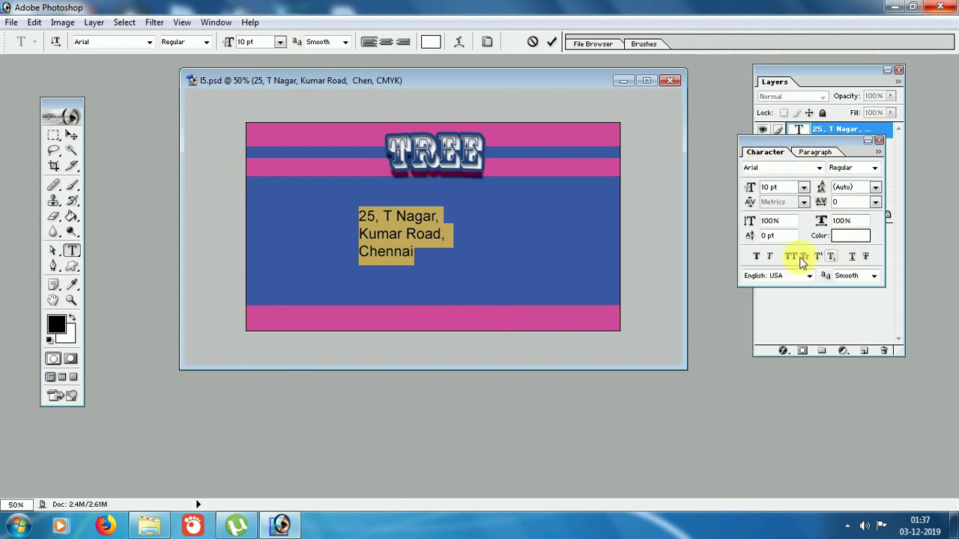
click(756, 256)
click(769, 257)
click(758, 256)
click(770, 257)
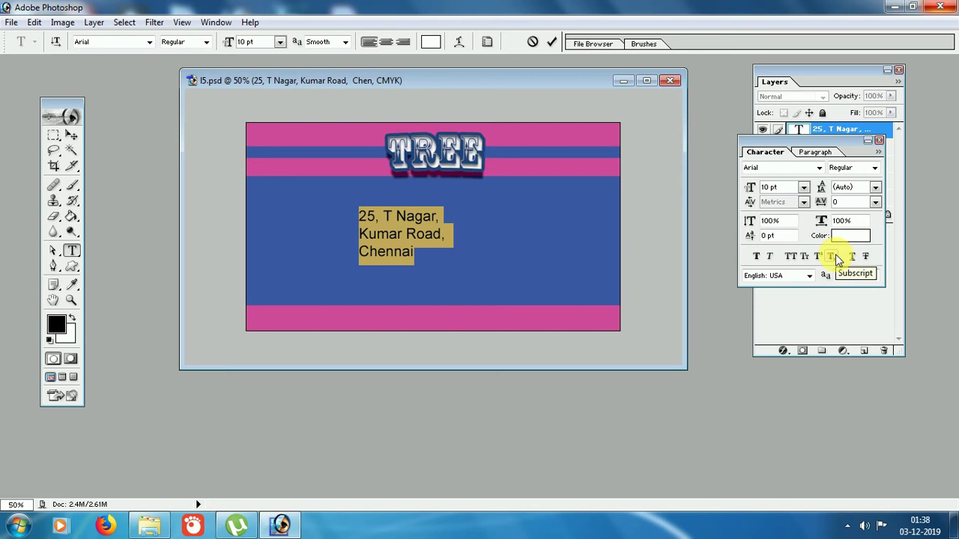
click(815, 154)
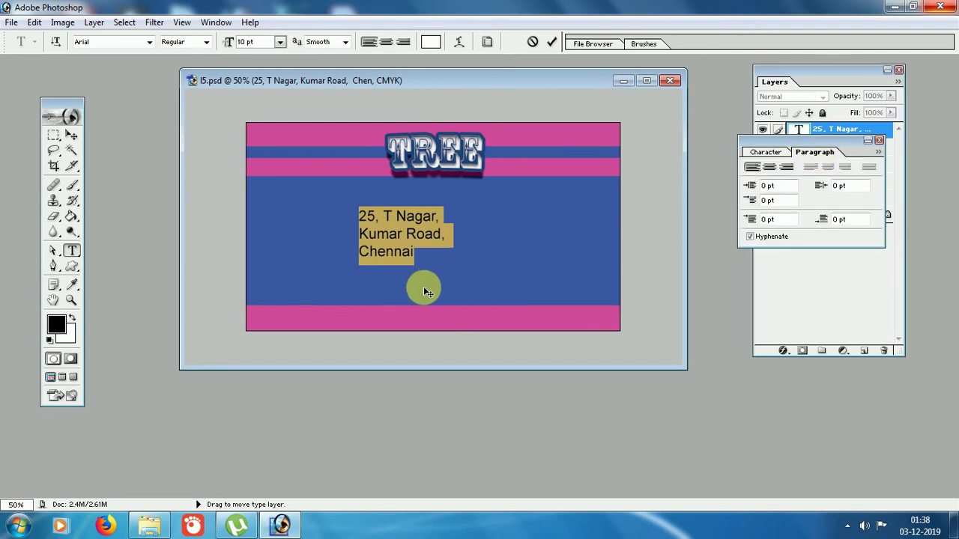
drag(359, 217, 439, 259)
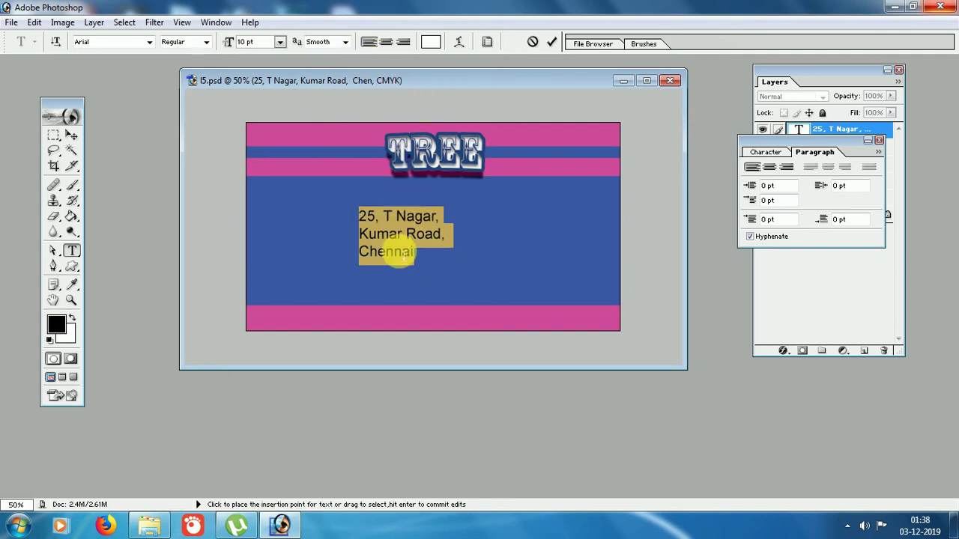
click(386, 42)
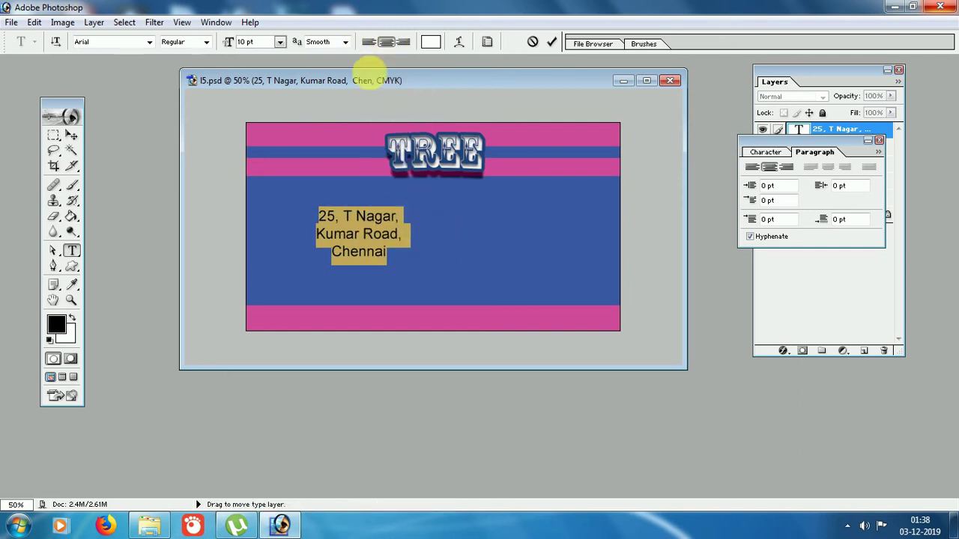
click(788, 168)
click(753, 167)
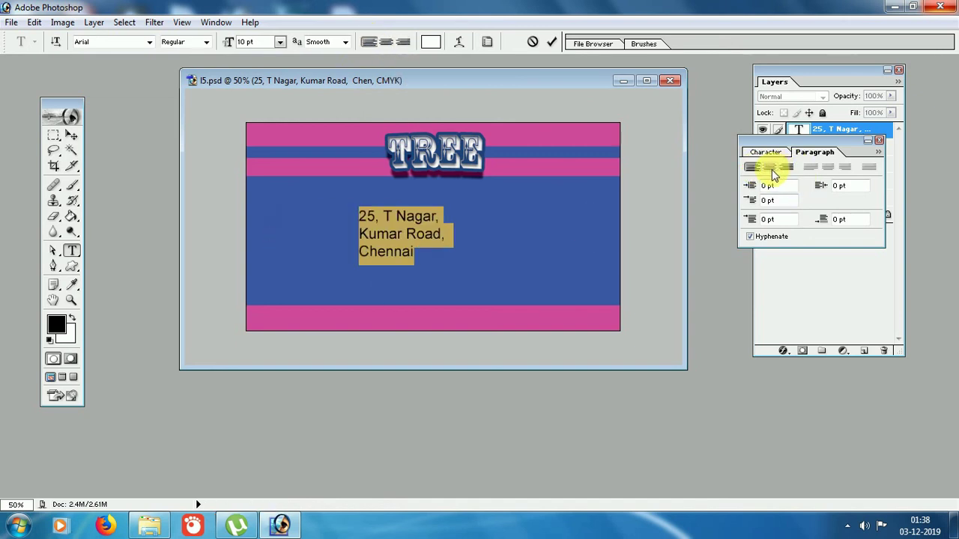
click(771, 168)
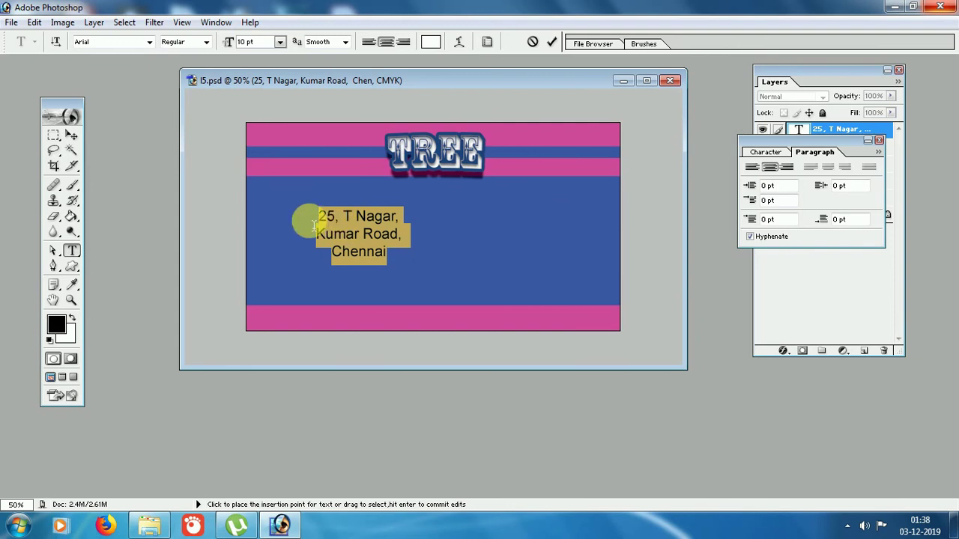
click(753, 167)
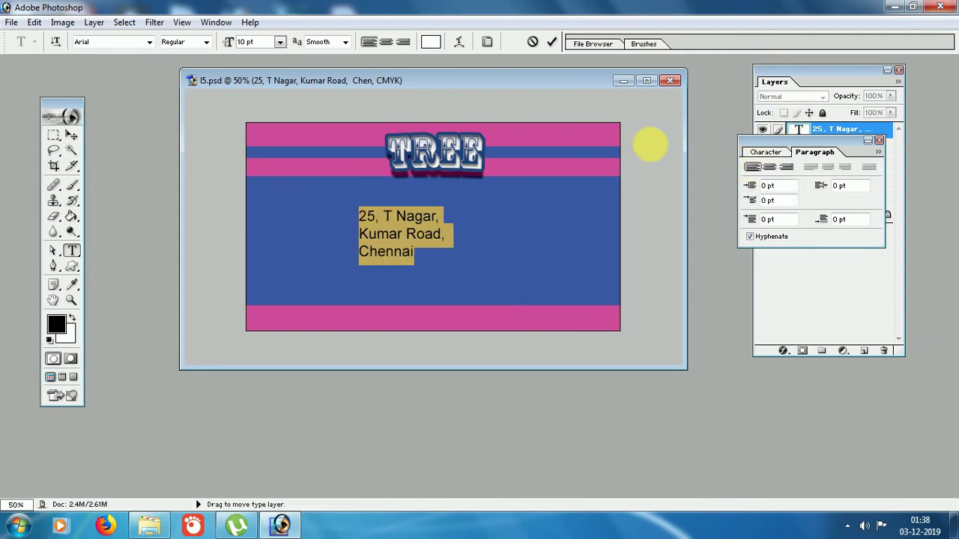
drag(363, 216, 419, 252)
click(71, 135)
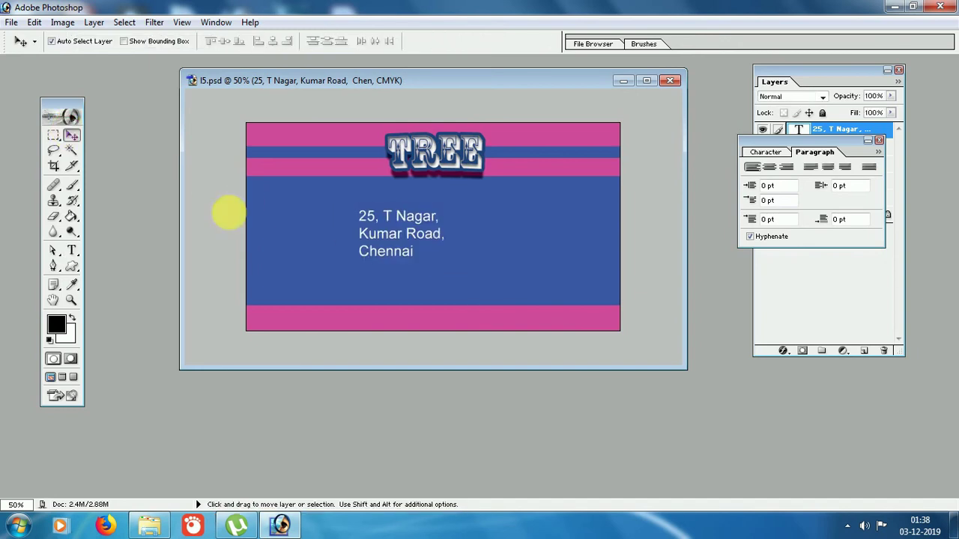
click(367, 218)
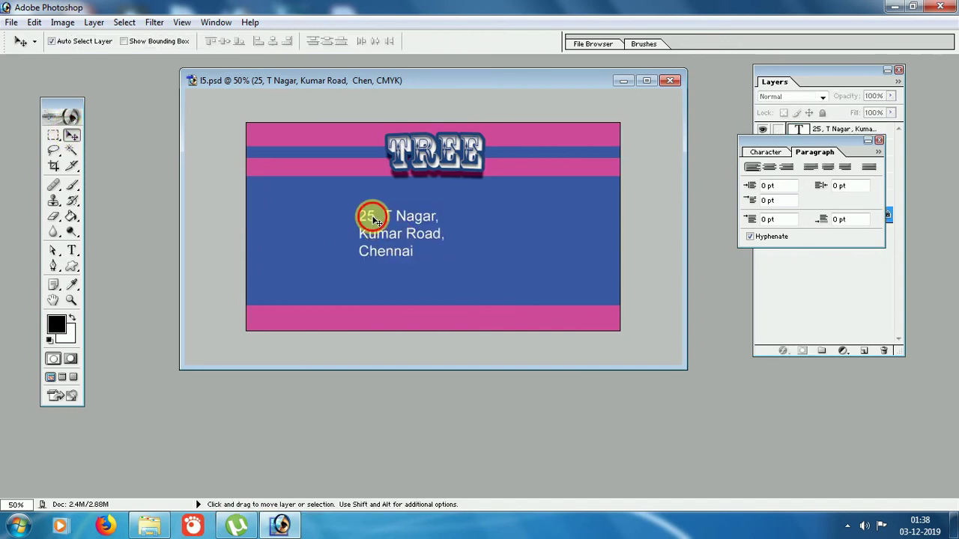
Step: Dismiss the locked-layer alert and drag the address layer to the right, above the bottom pink stripe
drag(346, 220, 387, 229)
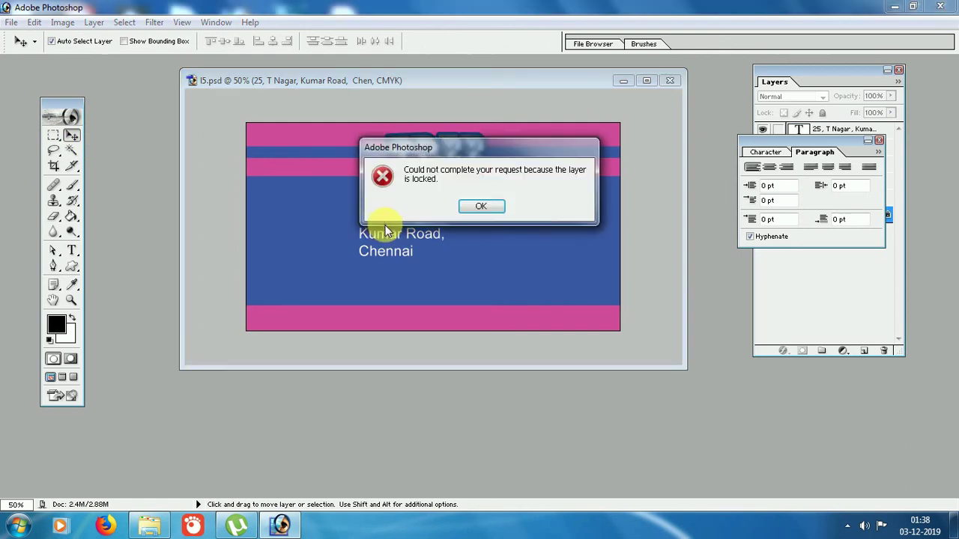
key(Return)
click(839, 128)
drag(386, 251, 290, 256)
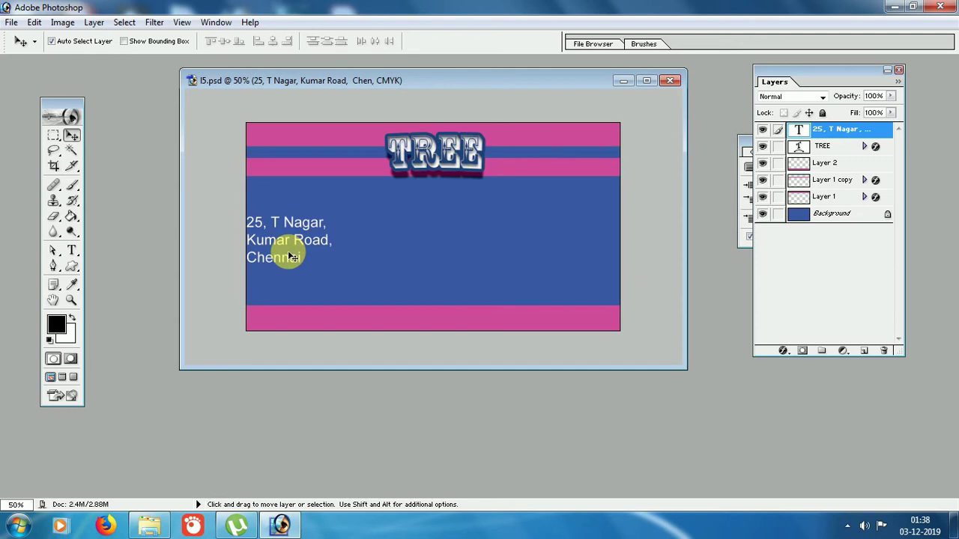
drag(288, 244, 577, 279)
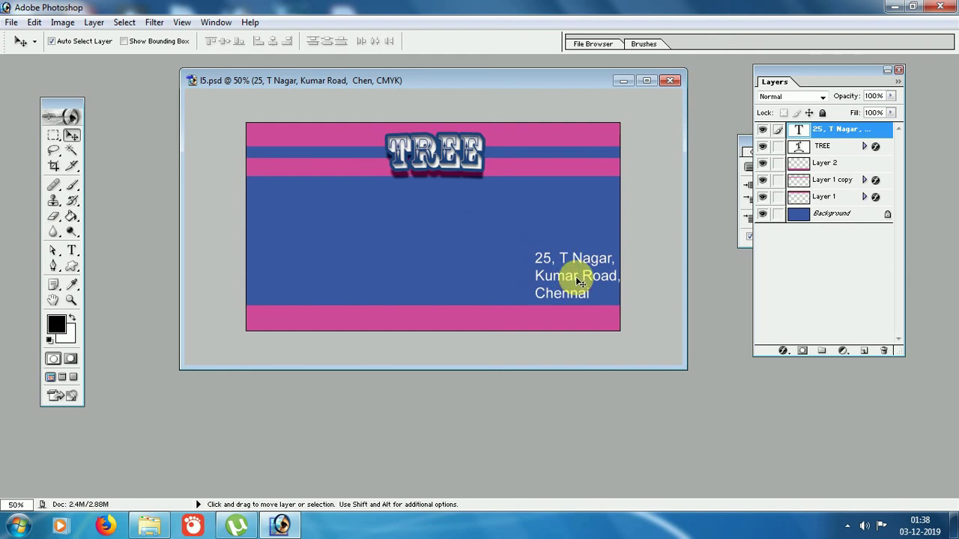
click(745, 142)
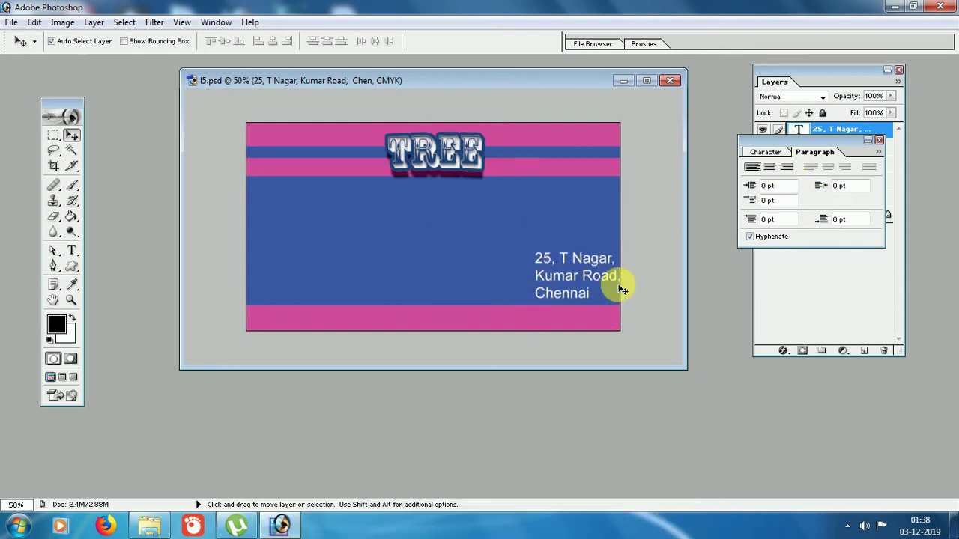
Step: Right-align the address, remove the commas after Nagar and Road, and push it flush right
click(787, 167)
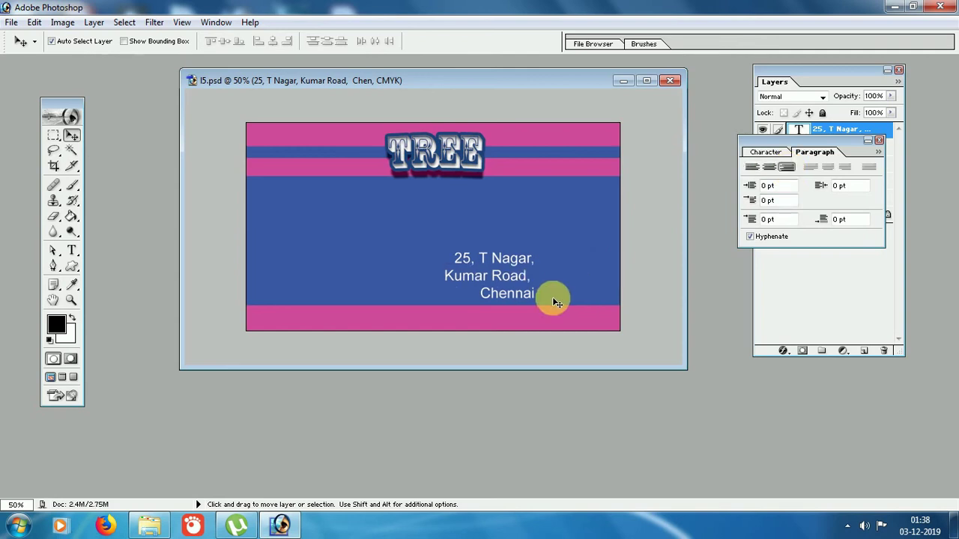
key(t)
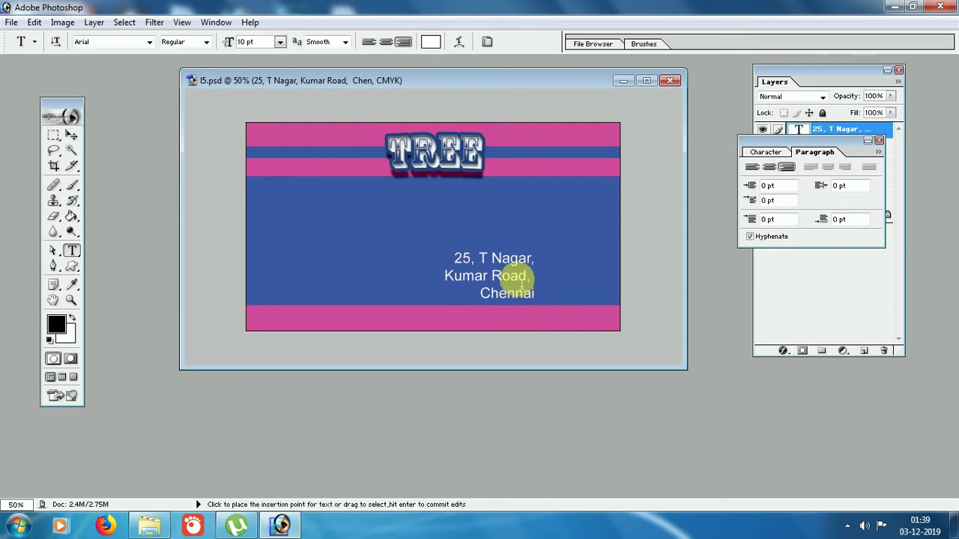
key(BackSpace)
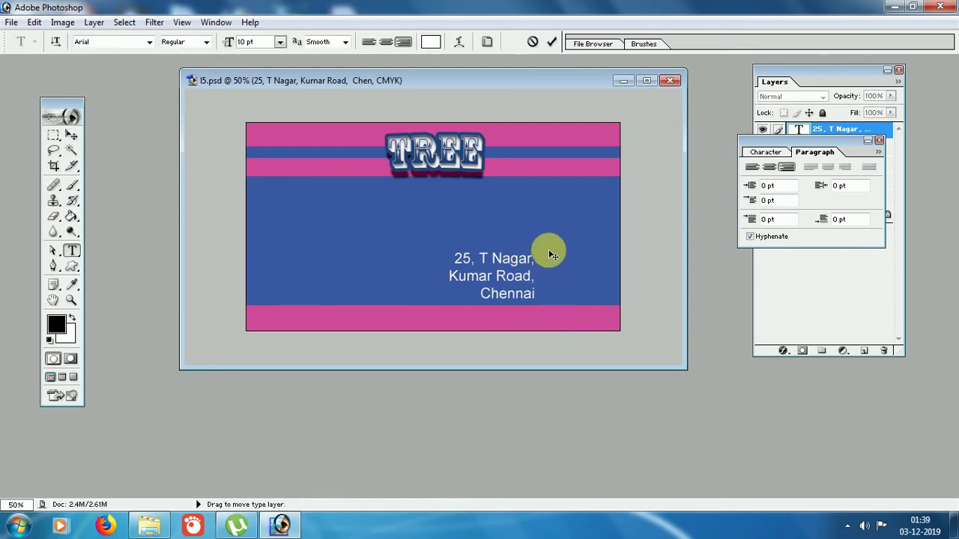
key(BackSpace)
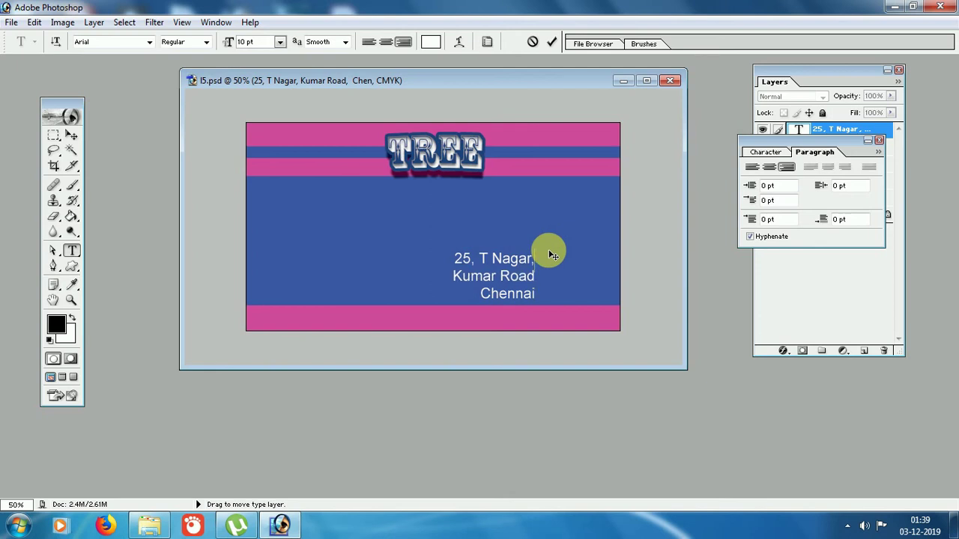
key(BackSpace)
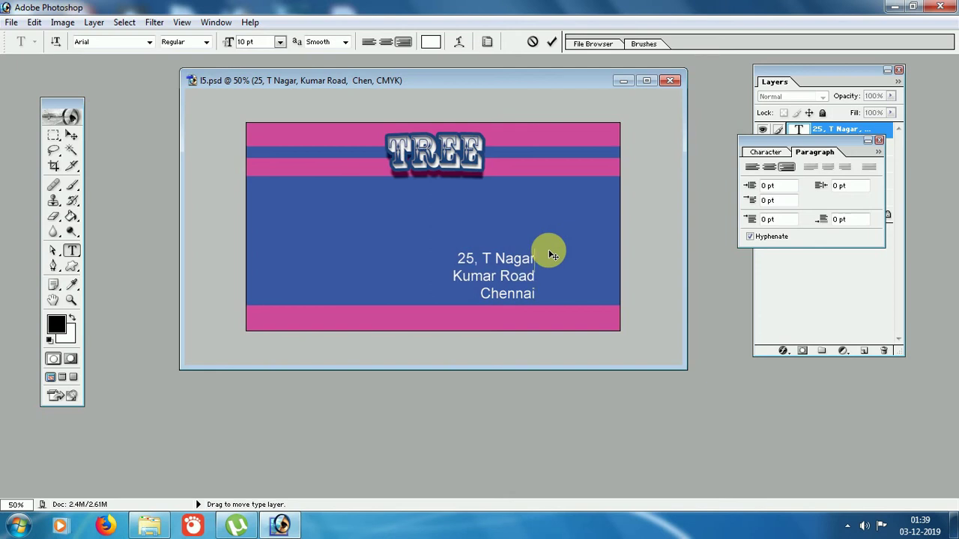
click(71, 135)
drag(514, 275, 601, 285)
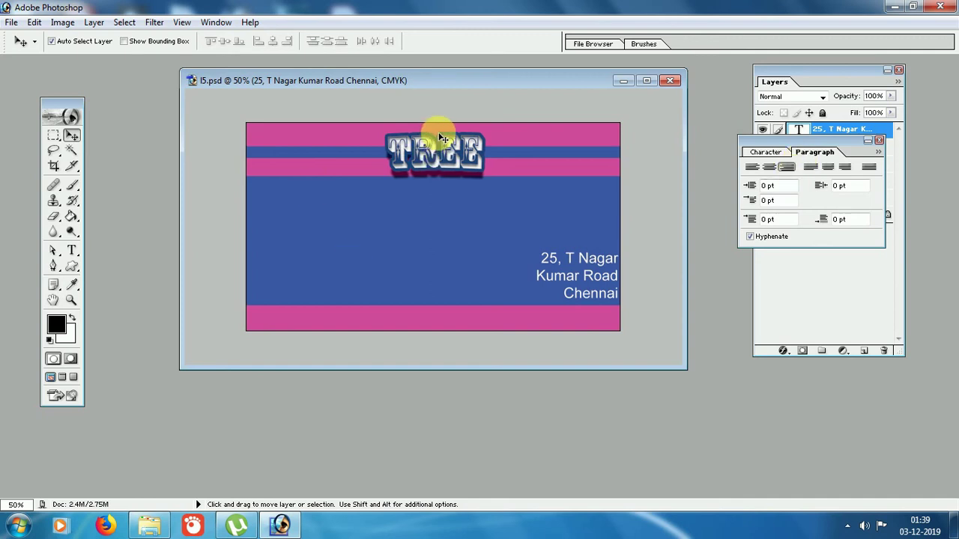
Step: Move the address up beneath the TREE title
key(t)
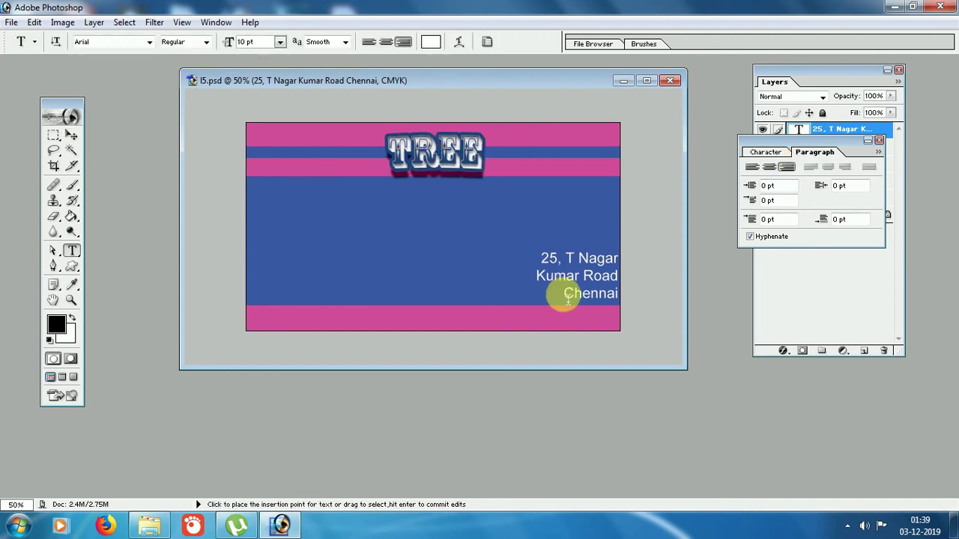
click(69, 137)
drag(600, 301, 449, 233)
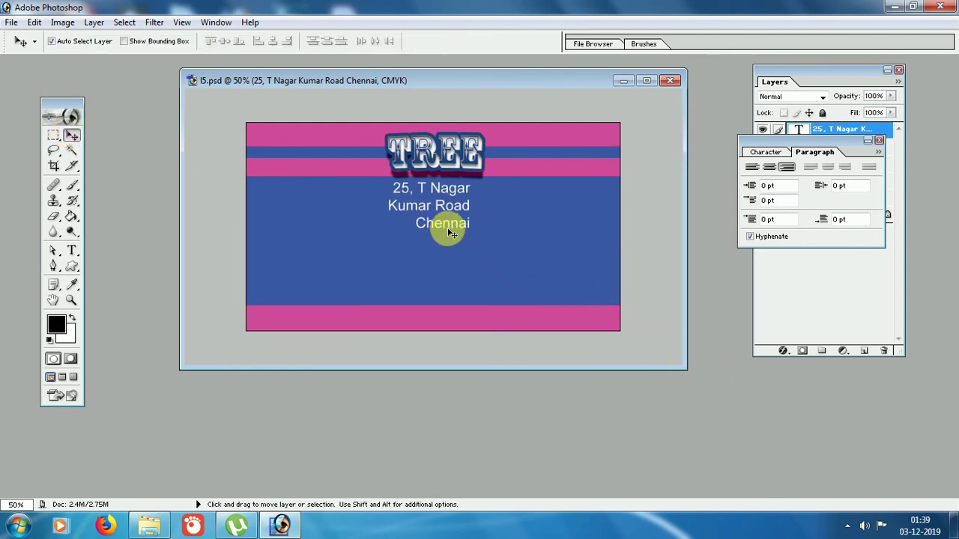
Step: Merge the lines into one, with commas after Nagar and Kumar Road, before 'Chennai'
key(t)
click(467, 190)
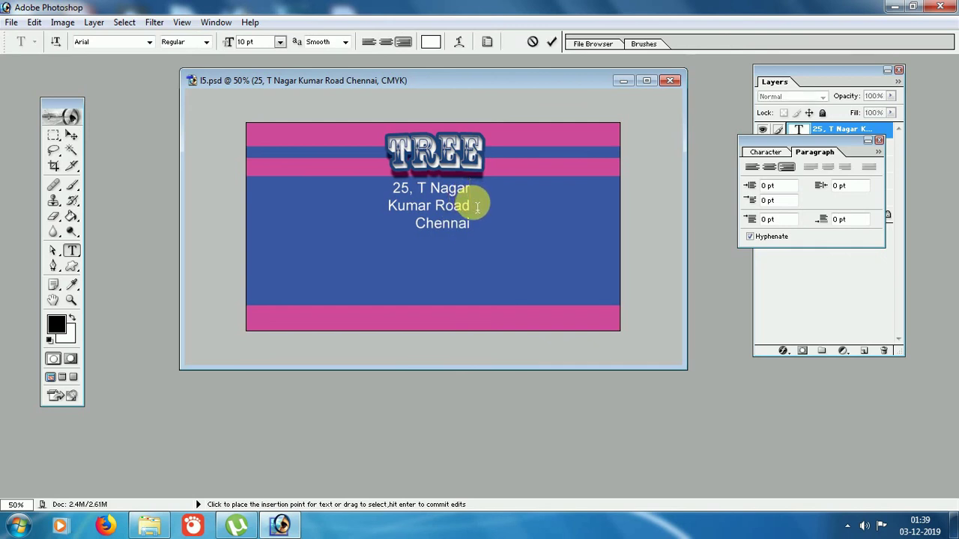
key(Delete)
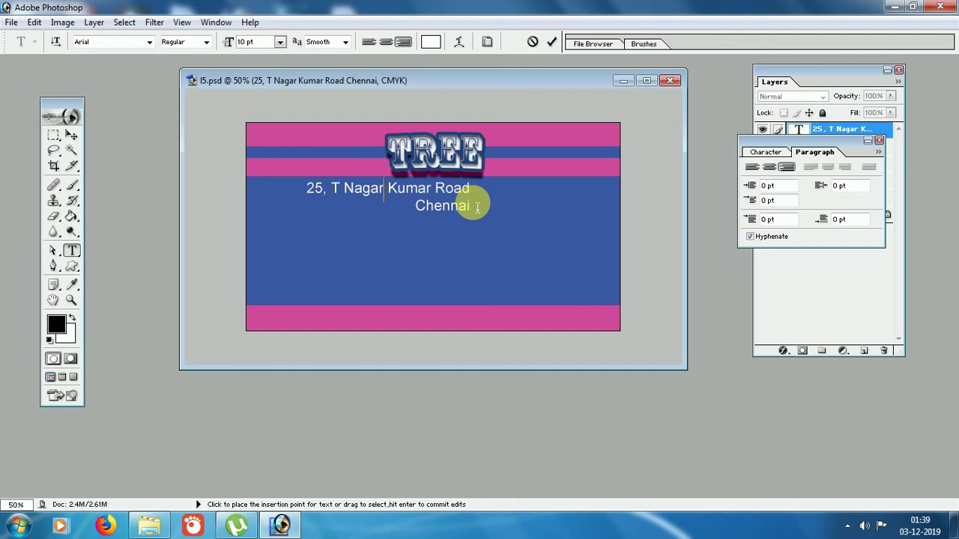
text(,)
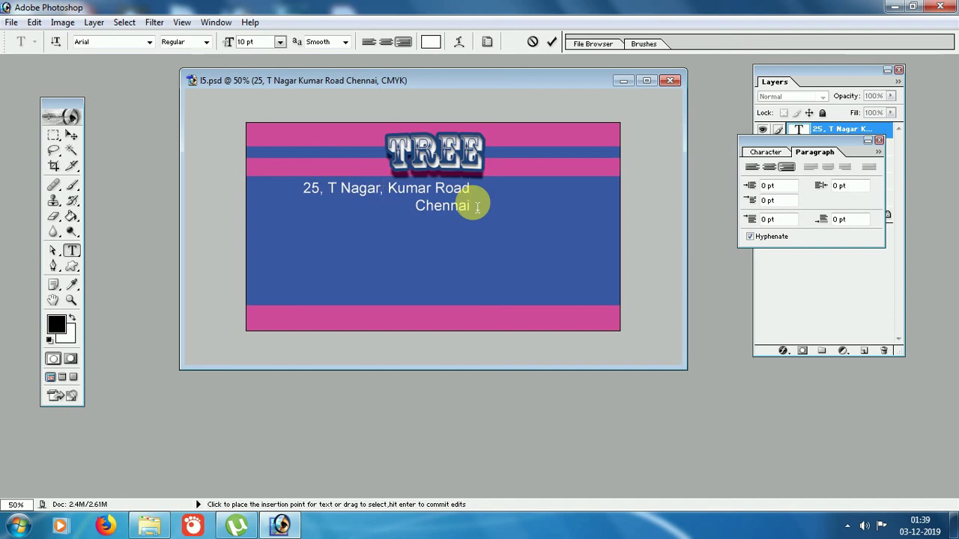
key(End)
text(,)
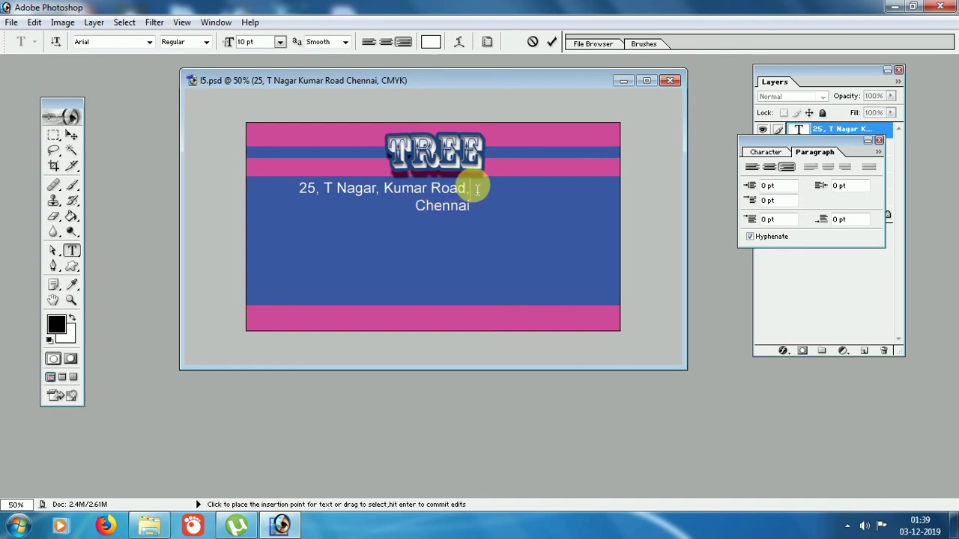
key(BackSpace)
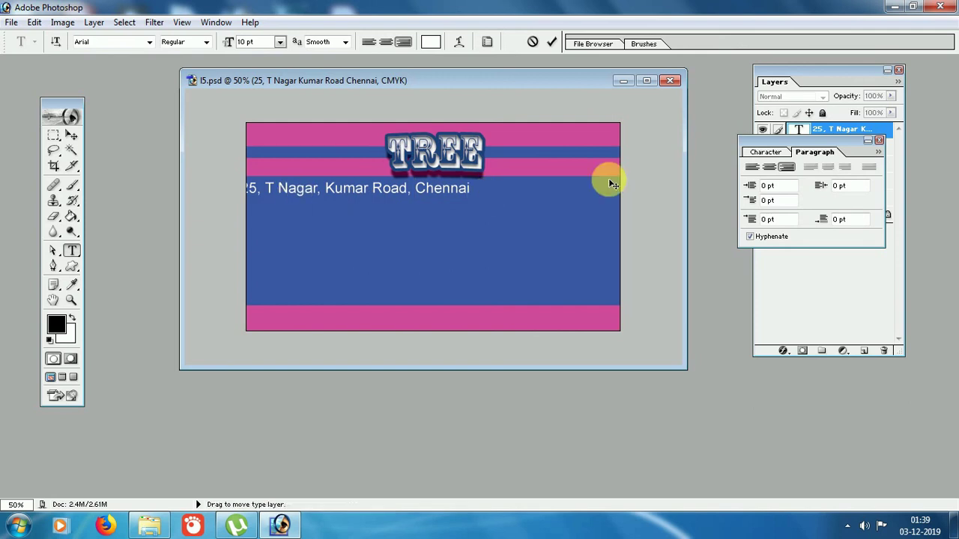
click(71, 134)
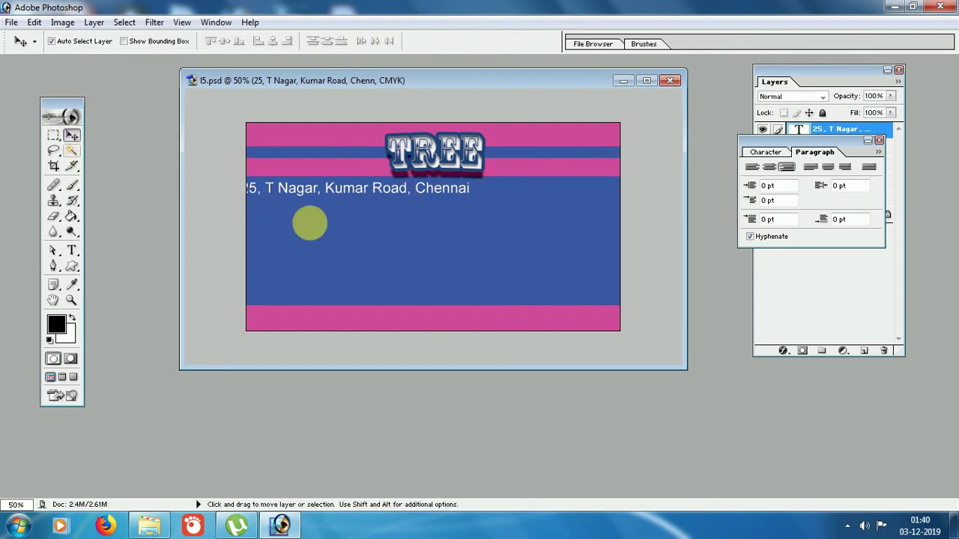
Step: Close the character settings and drag the one-line address down onto the bottom pink stripe
click(351, 189)
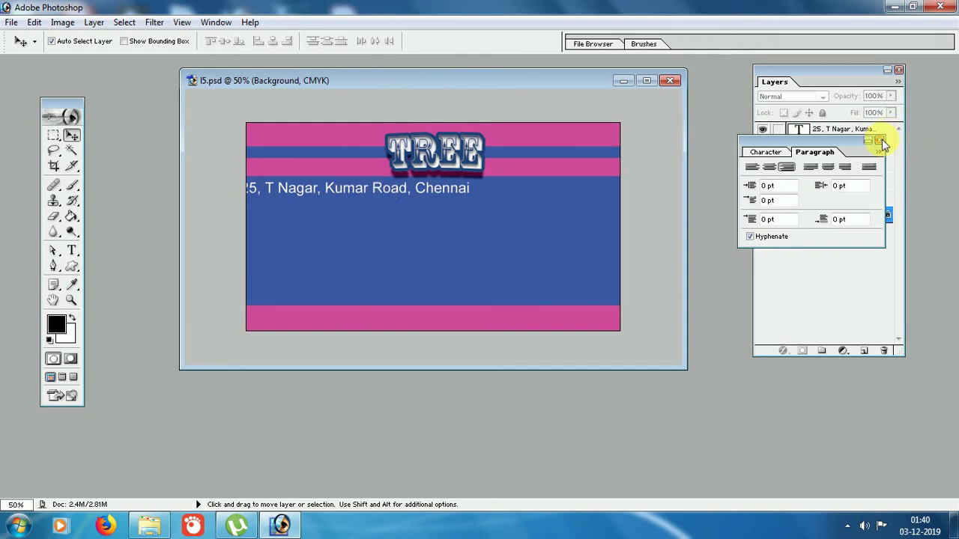
click(879, 140)
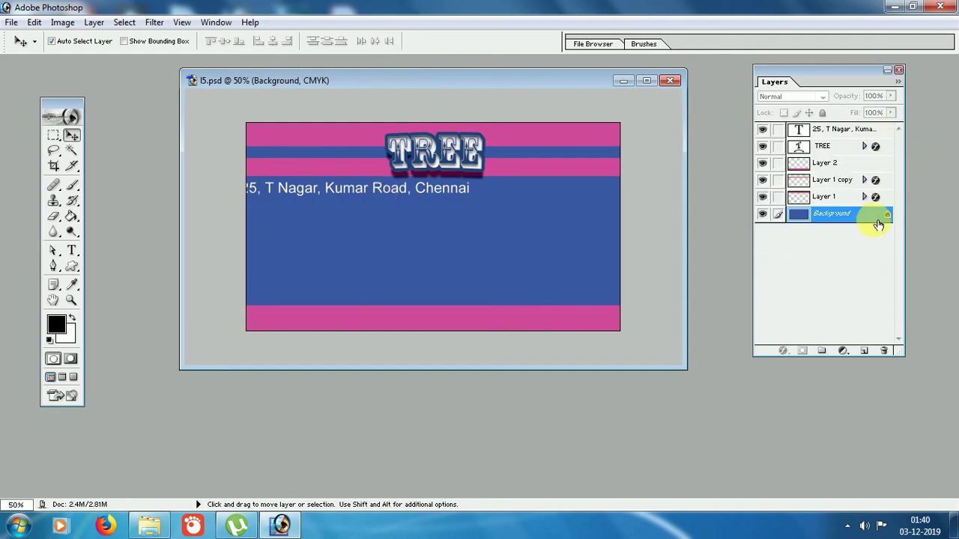
click(408, 192)
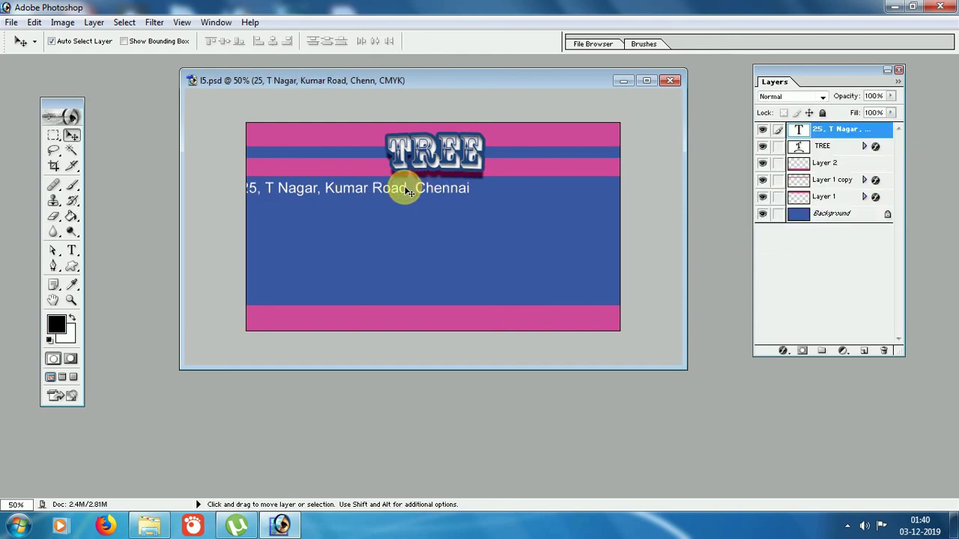
drag(409, 192, 490, 185)
double_click(490, 186)
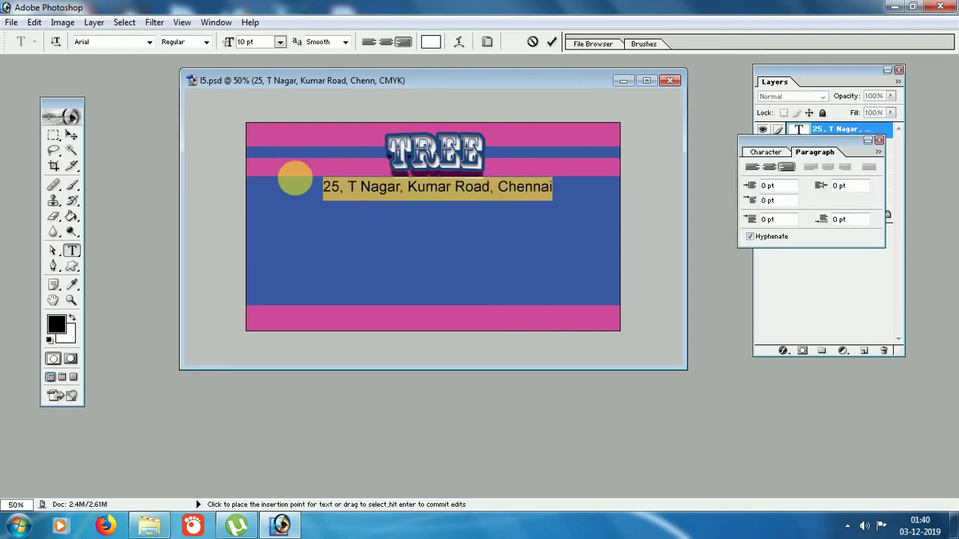
click(73, 135)
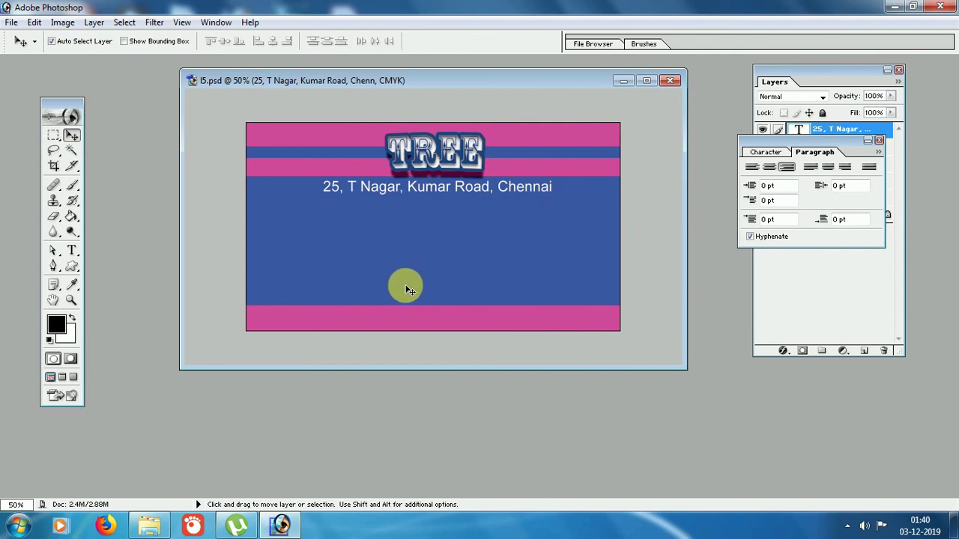
drag(360, 186, 377, 322)
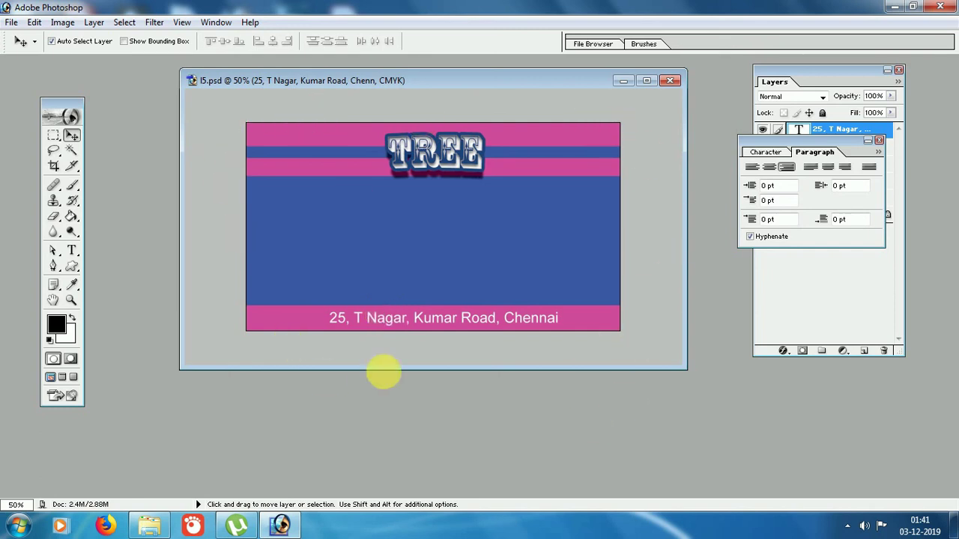
Step: Set the whole address line to Arial's heavy Black font style
key(t)
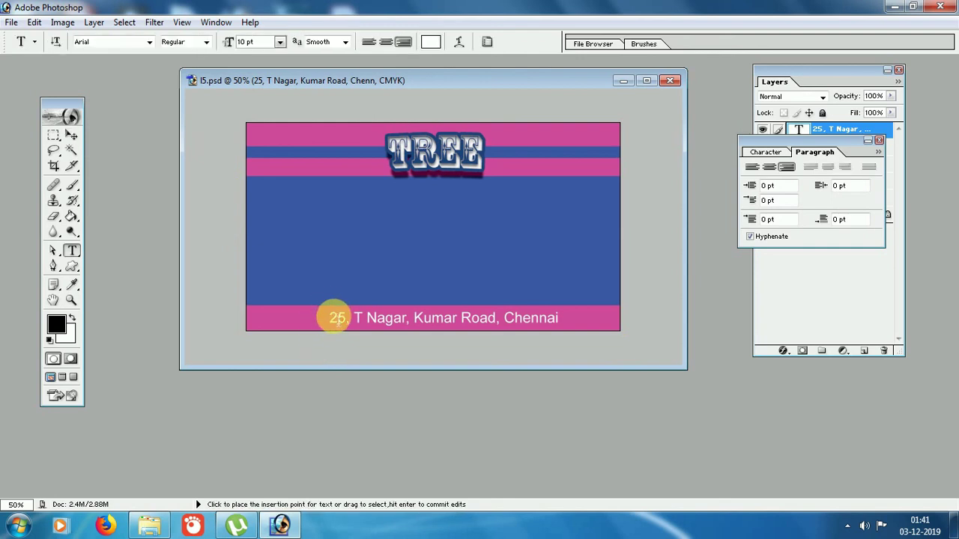
drag(335, 318, 599, 309)
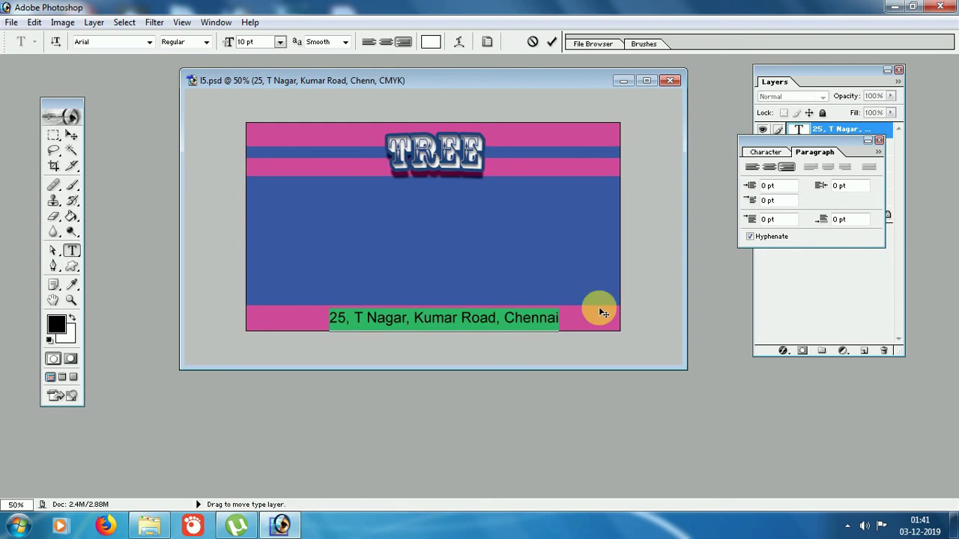
click(206, 42)
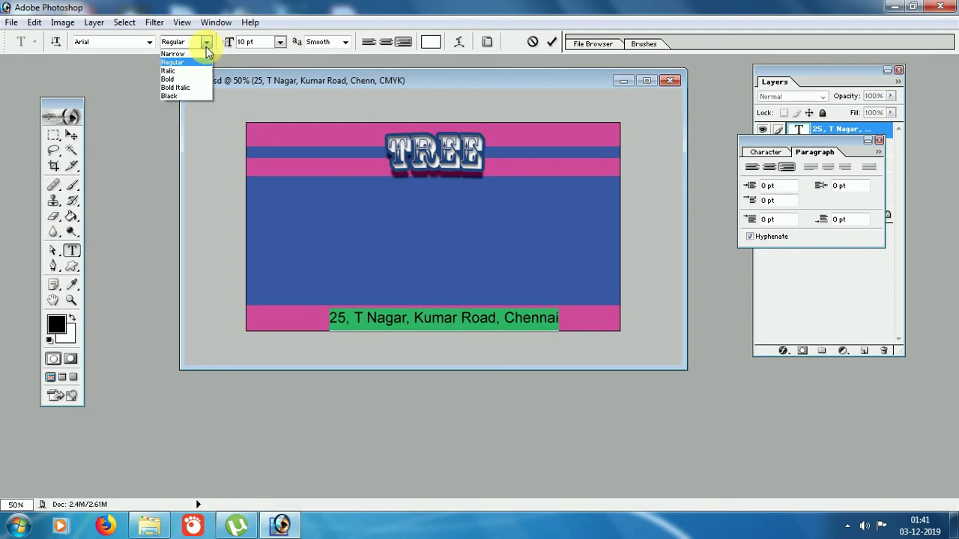
click(197, 97)
click(71, 134)
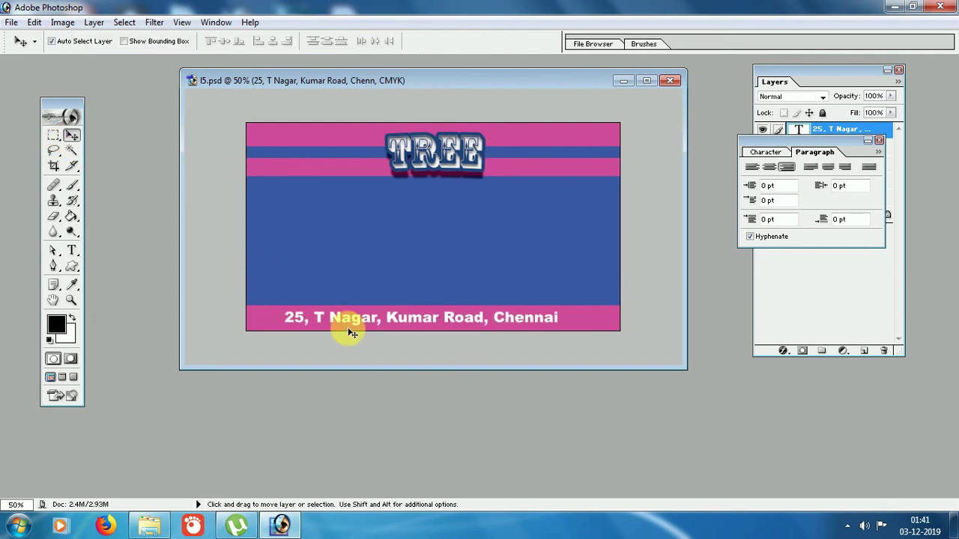
Step: Nudge the address slightly right and select the whole canvas for aligning
mouse_move(300, 321)
mouse_down()
mouse_move(329, 319)
mouse_move(318, 319)
mouse_up()
click(303, 320)
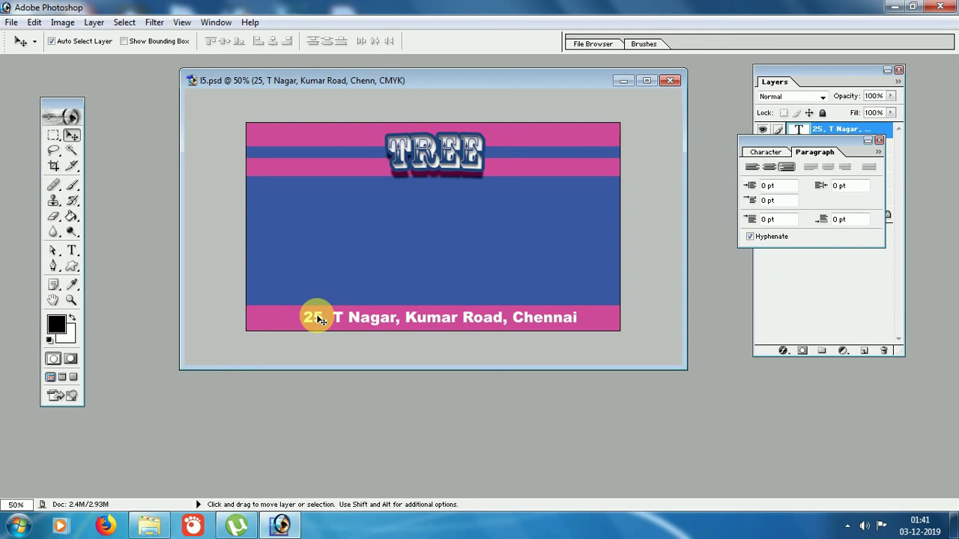
drag(317, 319, 317, 319)
key(ctrl+a)
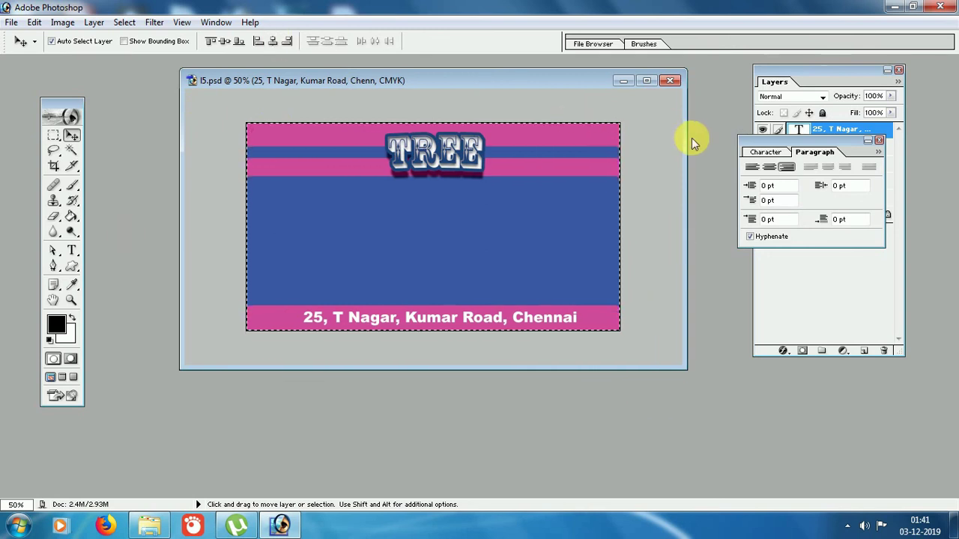
Step: Align the address to the canvas's horizontal centre, then clear the selection
click(273, 44)
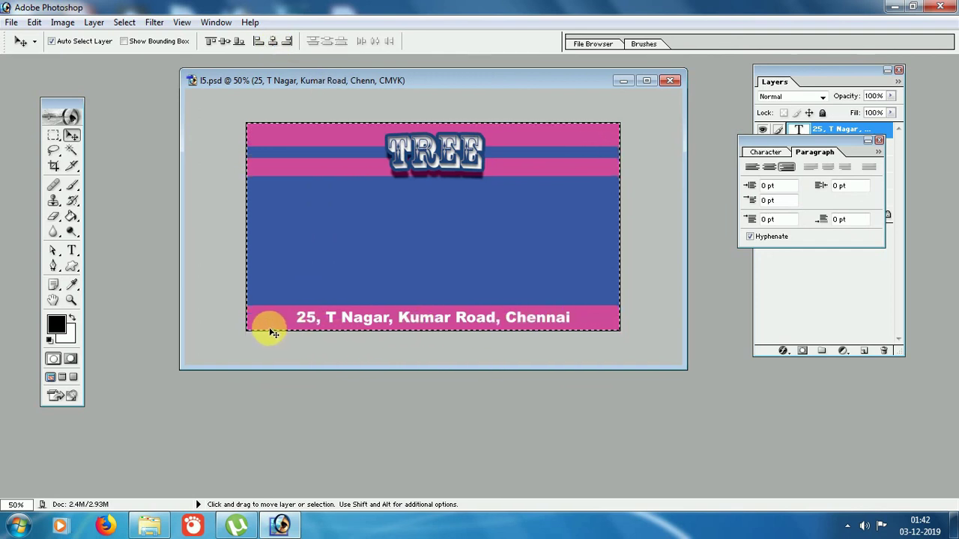
key(ctrl+d)
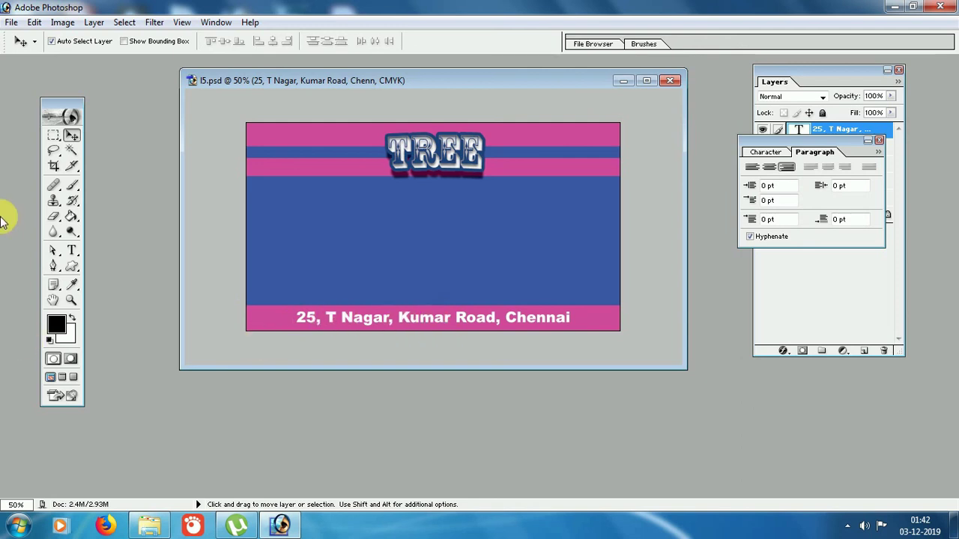
click(72, 250)
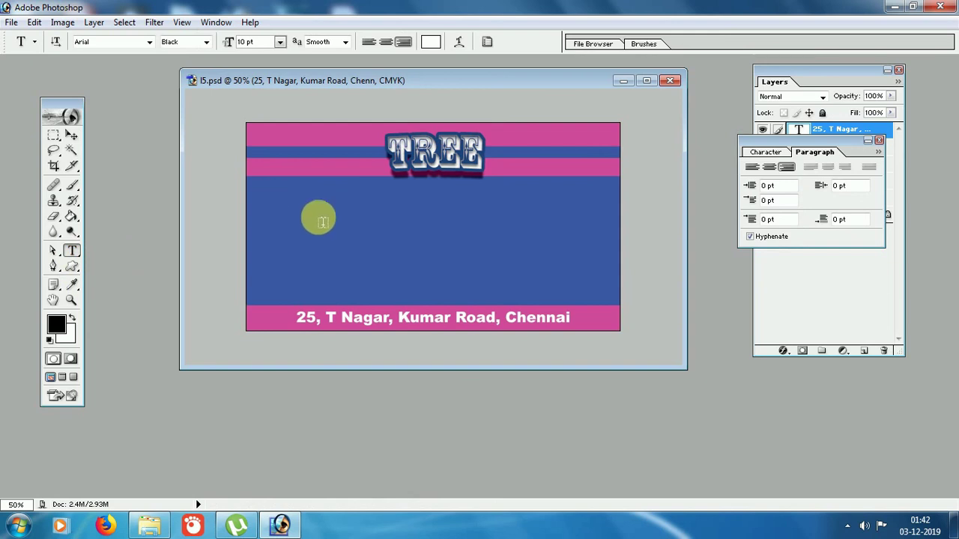
Step: Marquee a square at the blue area's left and fill it black on a new Layer 3
click(52, 136)
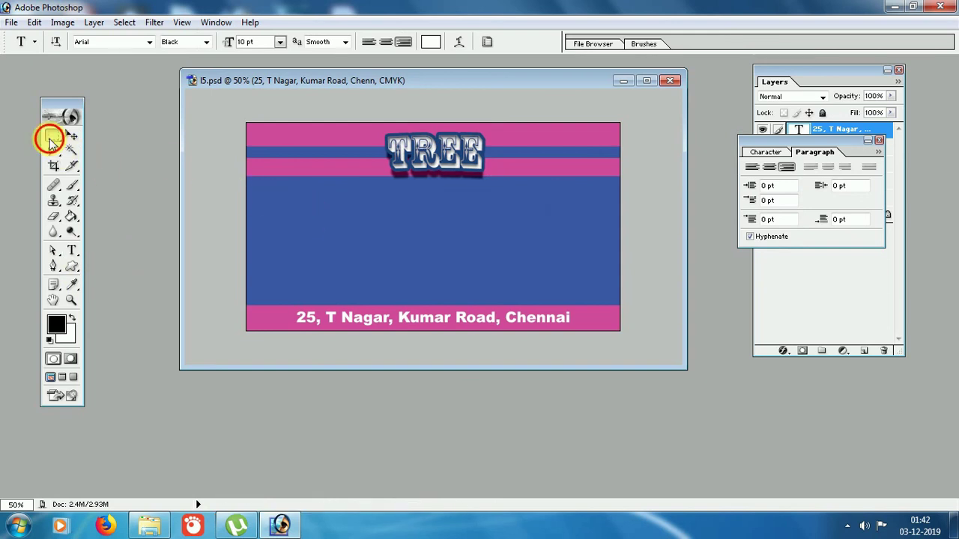
drag(258, 188, 370, 290)
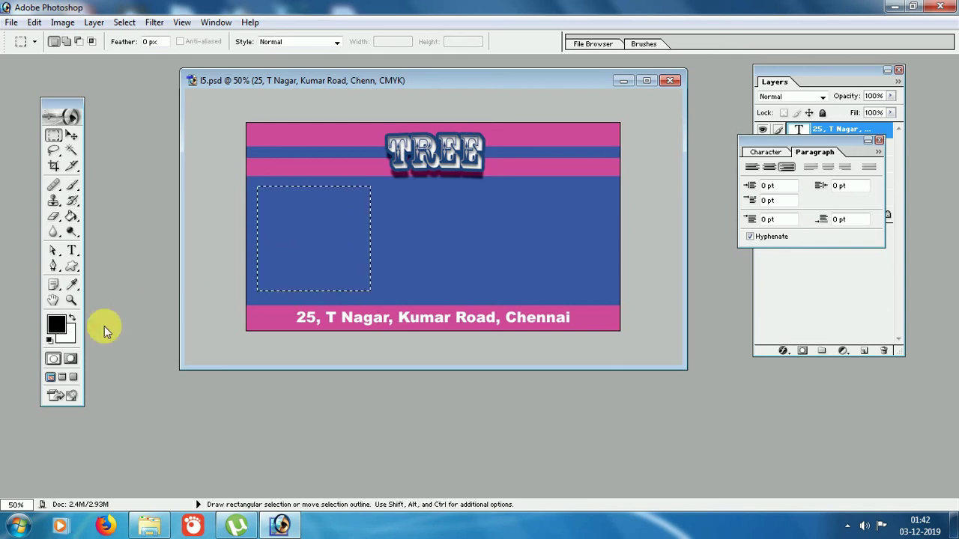
click(71, 216)
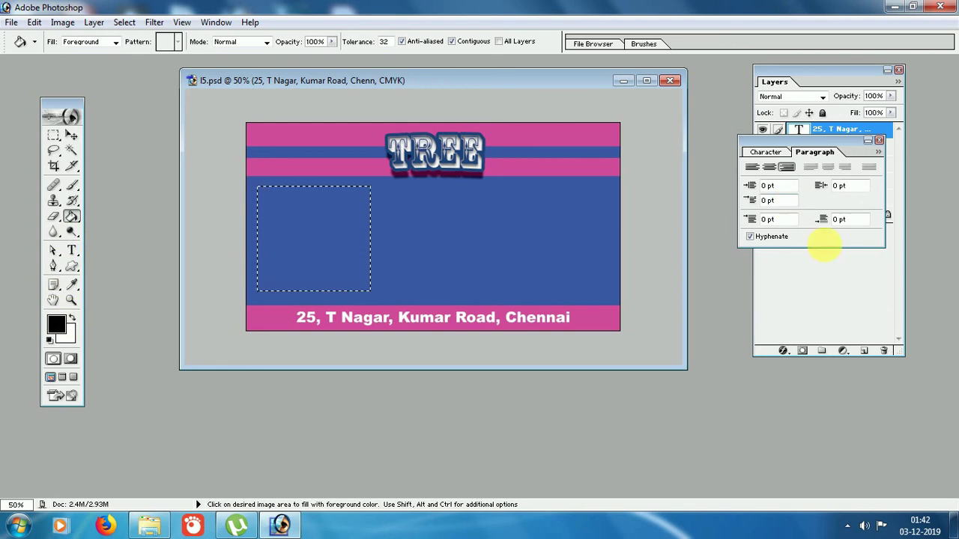
click(879, 140)
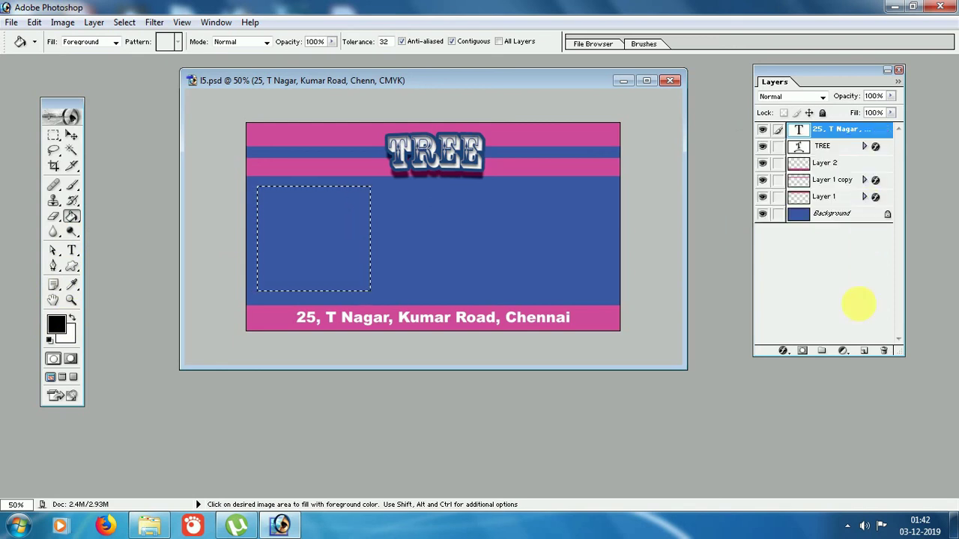
click(864, 351)
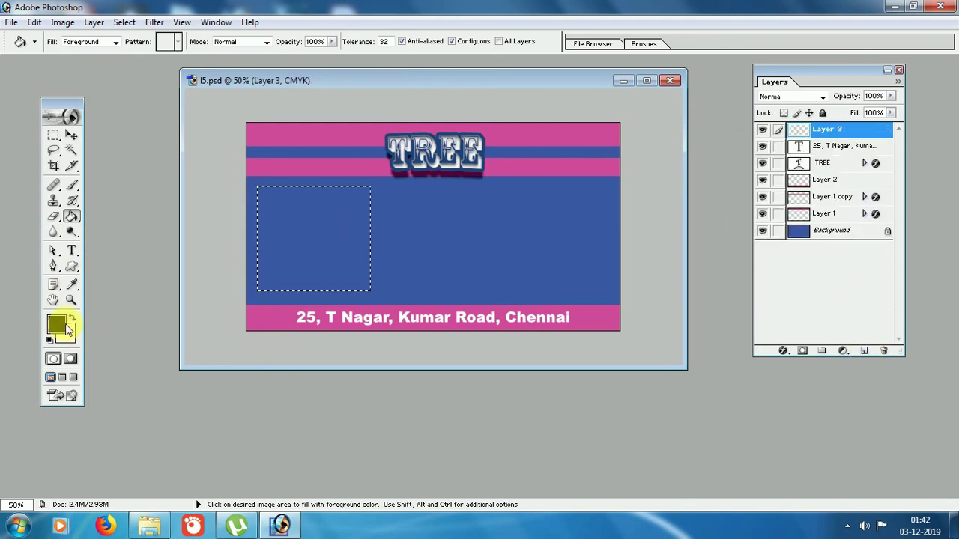
click(278, 256)
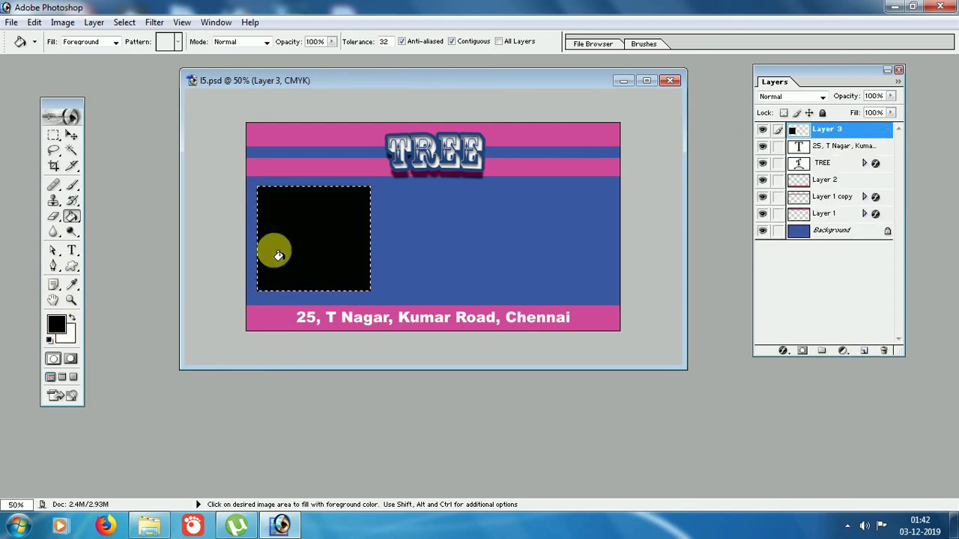
click(71, 135)
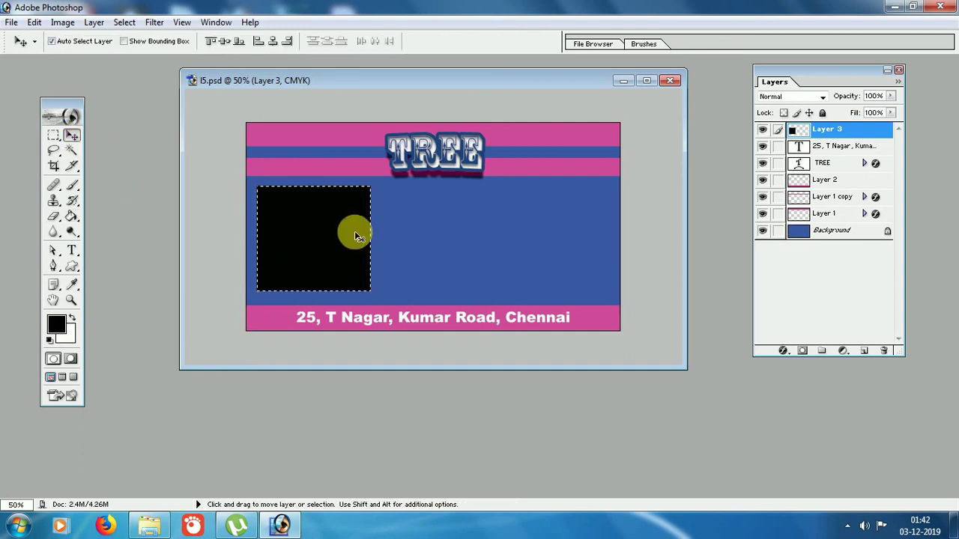
Step: Deselect, then nudge the black square on Layer 3 slightly up and left
key(ctrl+d)
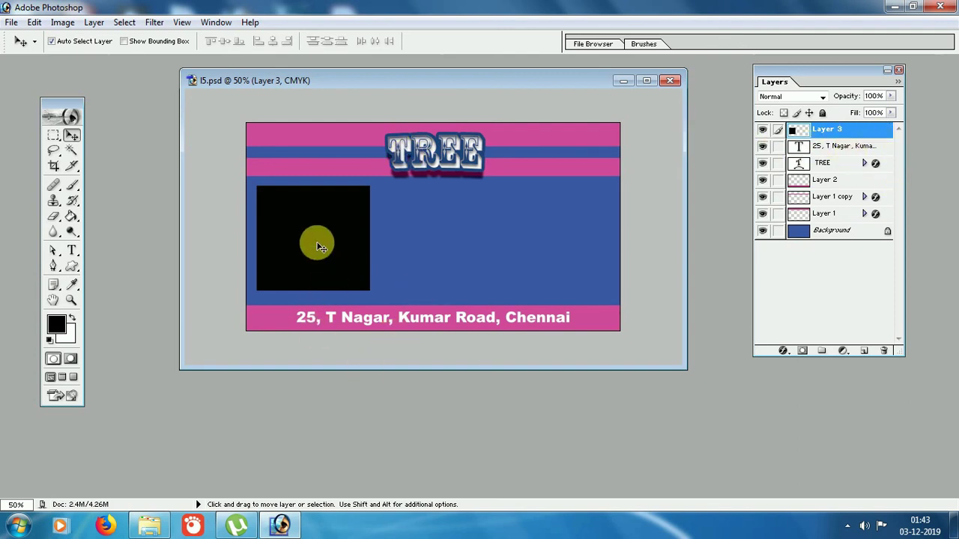
drag(349, 252, 348, 249)
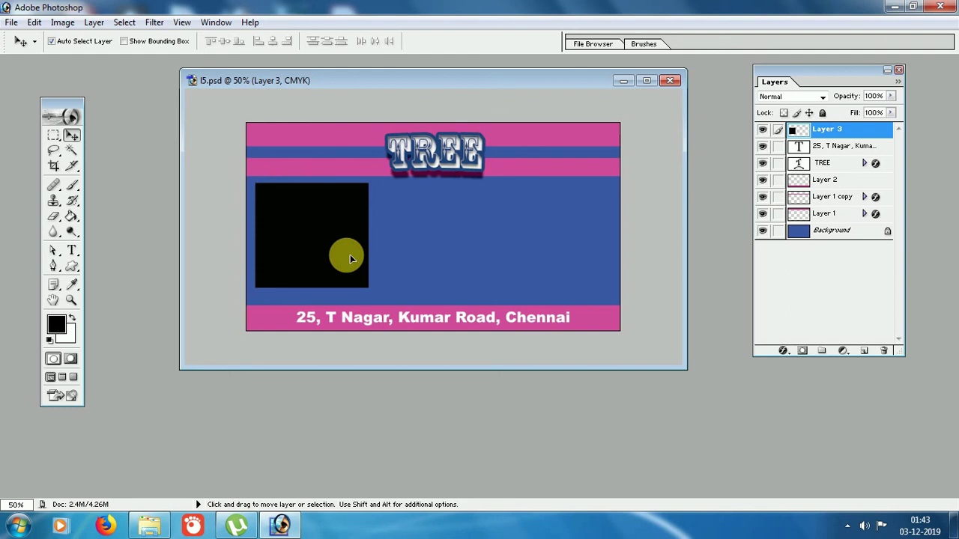